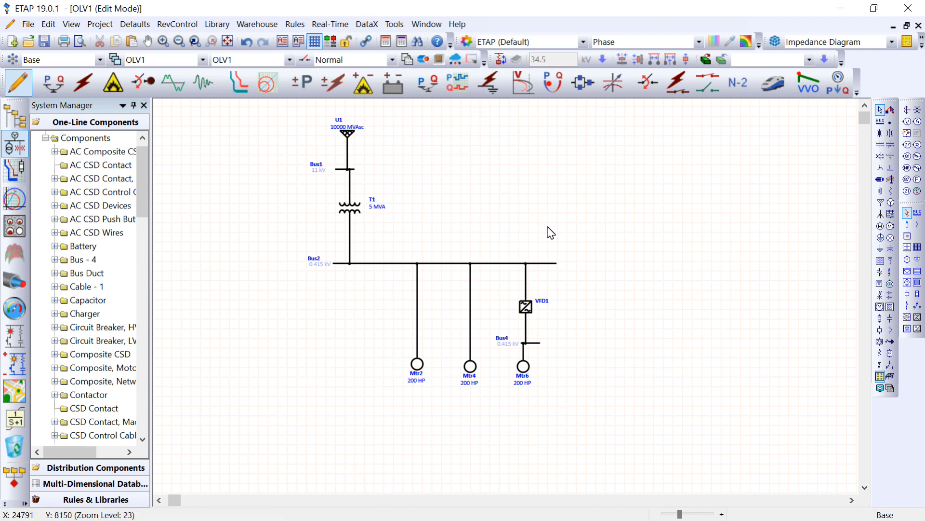
# - Examine the three motor feeders connected below Bus2 on the one-line diagram
pyautogui.scroll(1, 509, 248)
pyautogui.scroll(-1, 509, 248)
pyautogui.scroll(1, 509, 248)
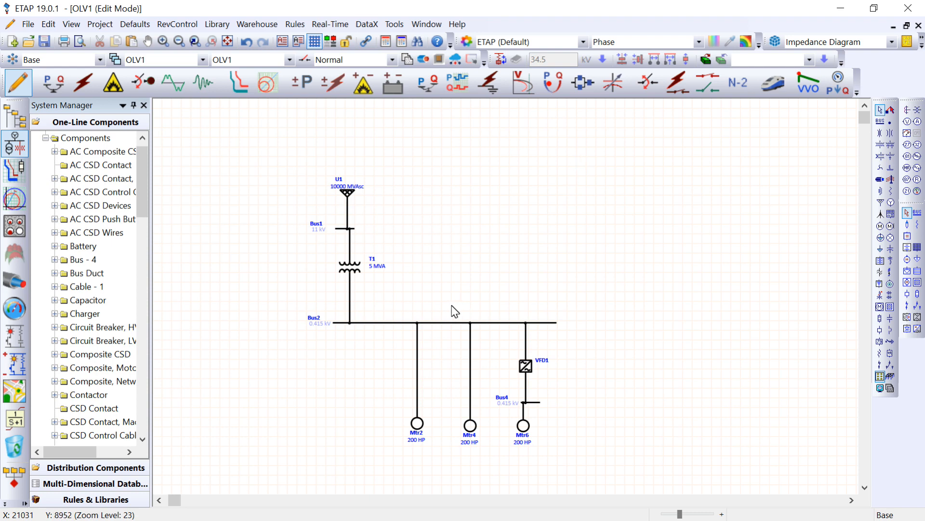
pyautogui.scroll(2, 448, 292)
pyautogui.scroll(2, 449, 292)
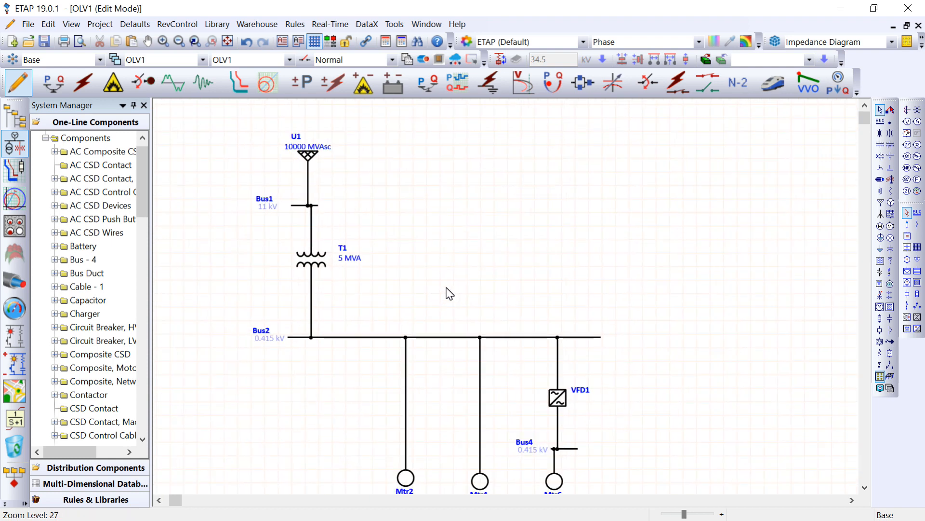
pyautogui.scroll(-1, 449, 292)
pyautogui.scroll(-2, 448, 300)
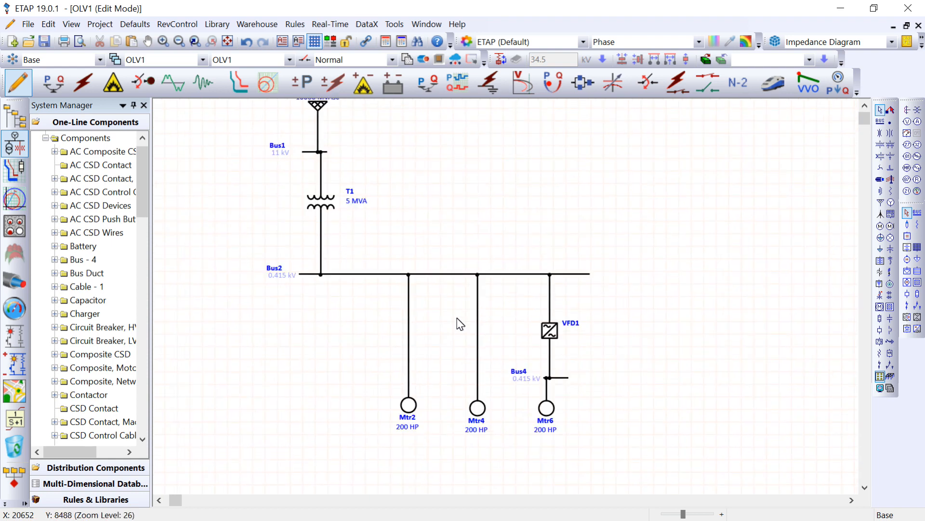
pyautogui.click(479, 413)
pyautogui.click(546, 409)
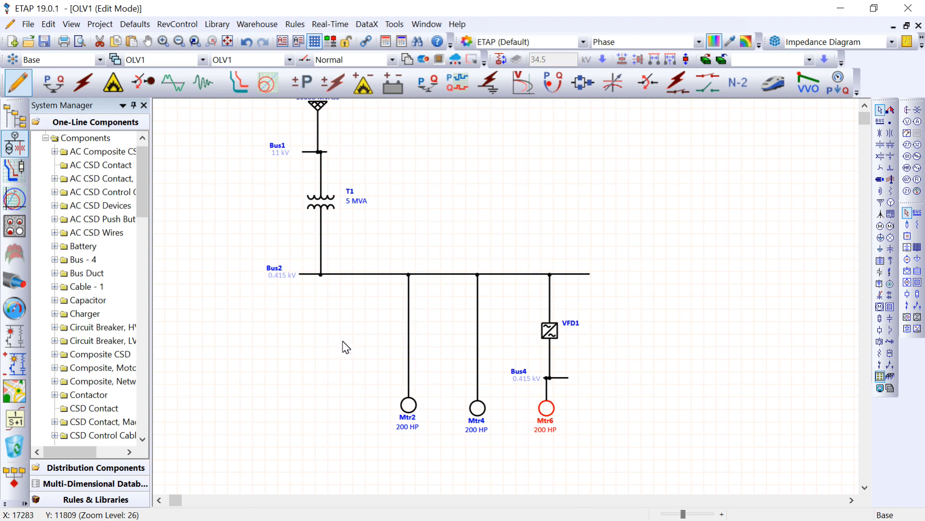
# - Open motor Mtr2's properties and inspect its starting device type
pyautogui.click(410, 405)
pyautogui.doubleClick(418, 399)
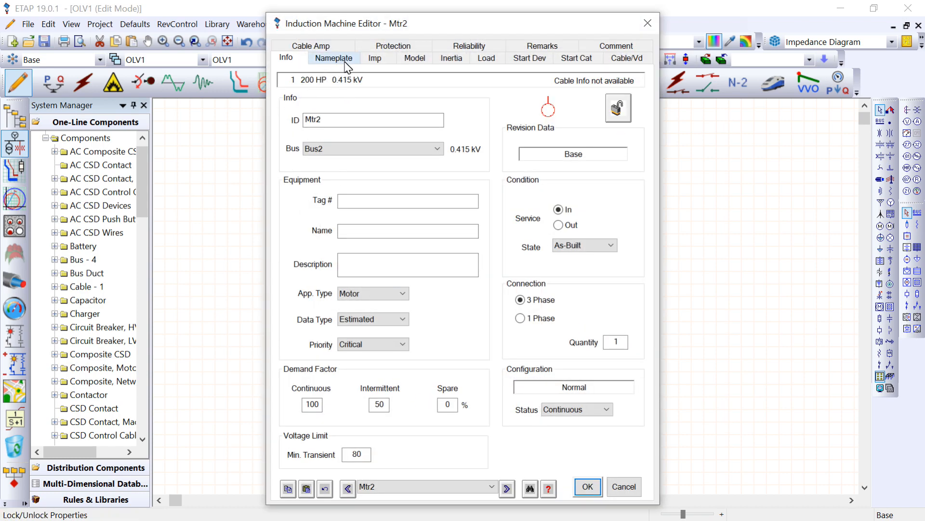
pyautogui.moveTo(377, 27); pyautogui.dragTo(118, 56)
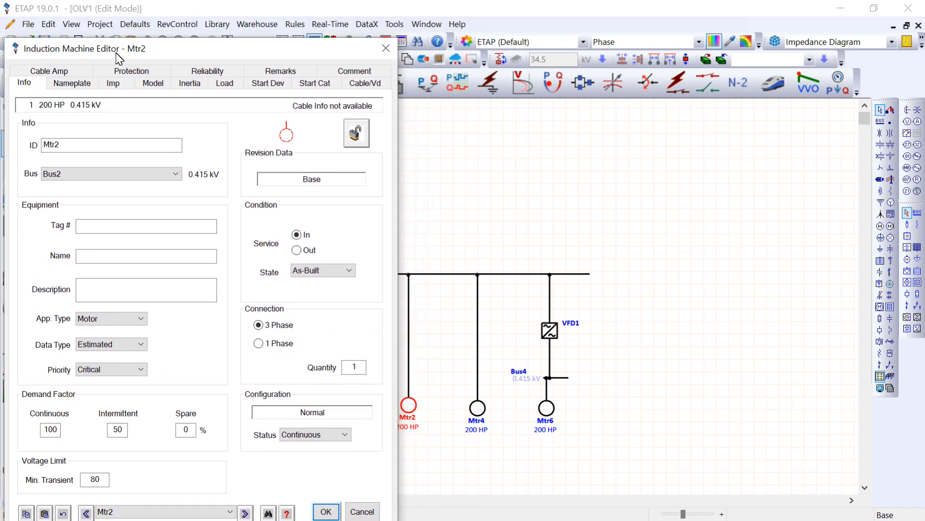
pyautogui.click(275, 84)
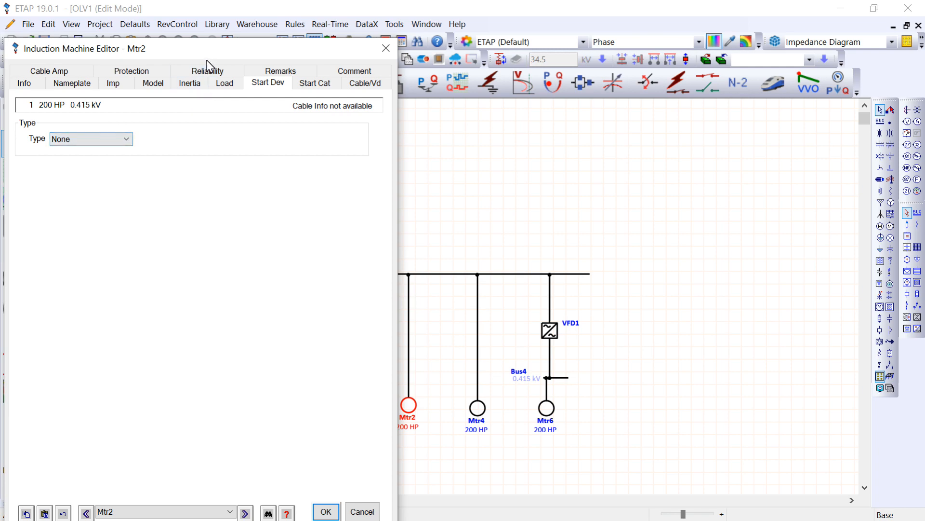
pyautogui.moveTo(209, 54); pyautogui.dragTo(207, 18)
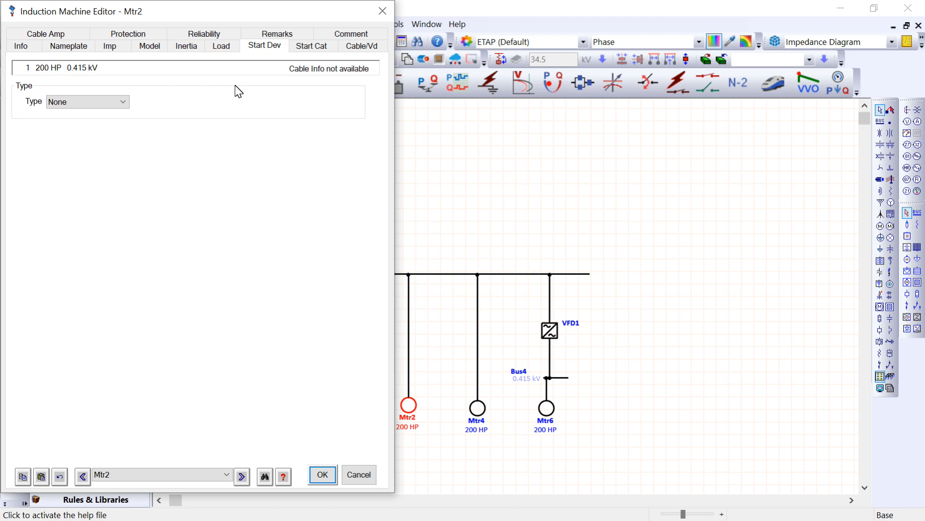
# - Review Mtr2's nameplate ratings and full list of loading categories, and close its editor
pyautogui.click(75, 48)
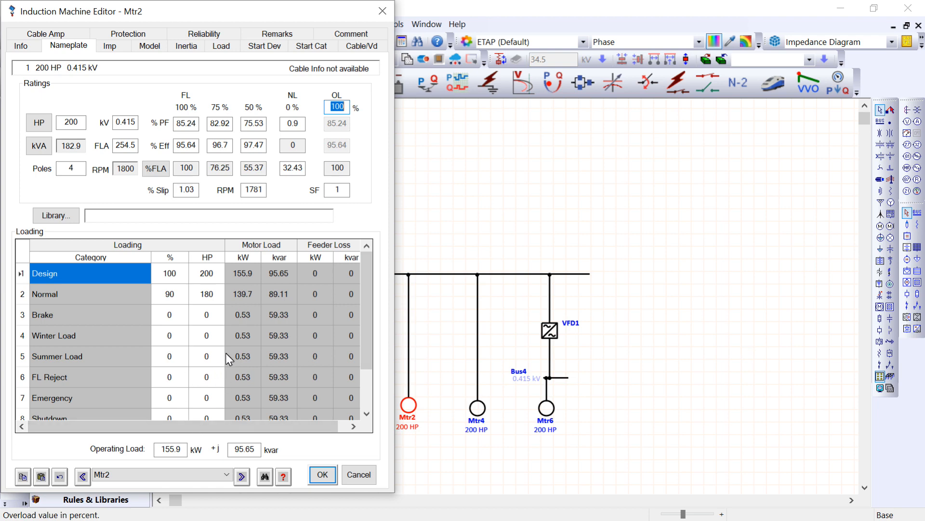
pyautogui.scroll(-1, 347, 330)
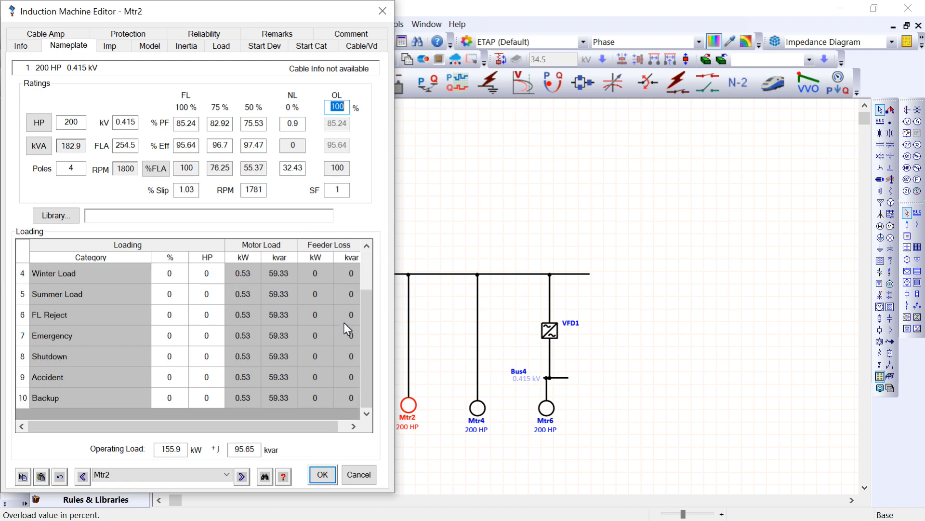
pyautogui.scroll(1, 347, 333)
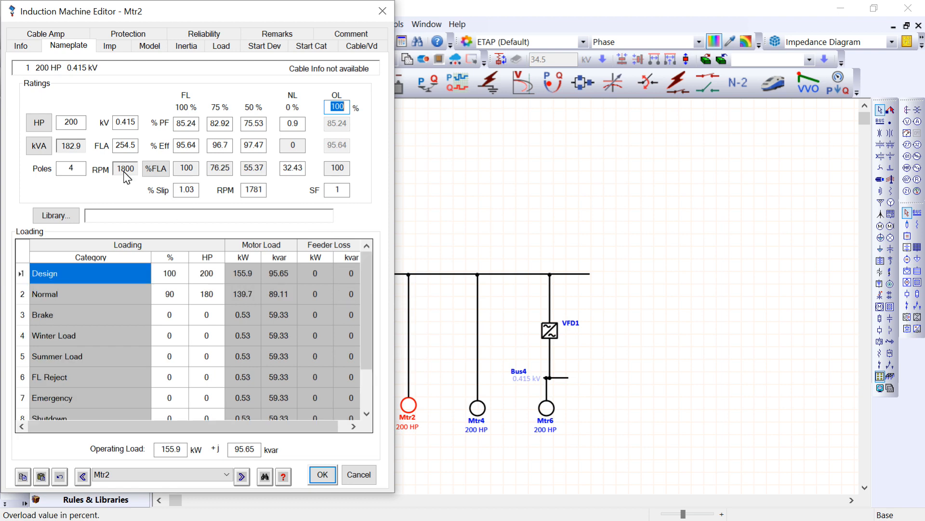
pyautogui.click(323, 475)
# - Open motor Mtr4's starting device settings and choose Auto-xfmr as the starter type
pyautogui.doubleClick(478, 409)
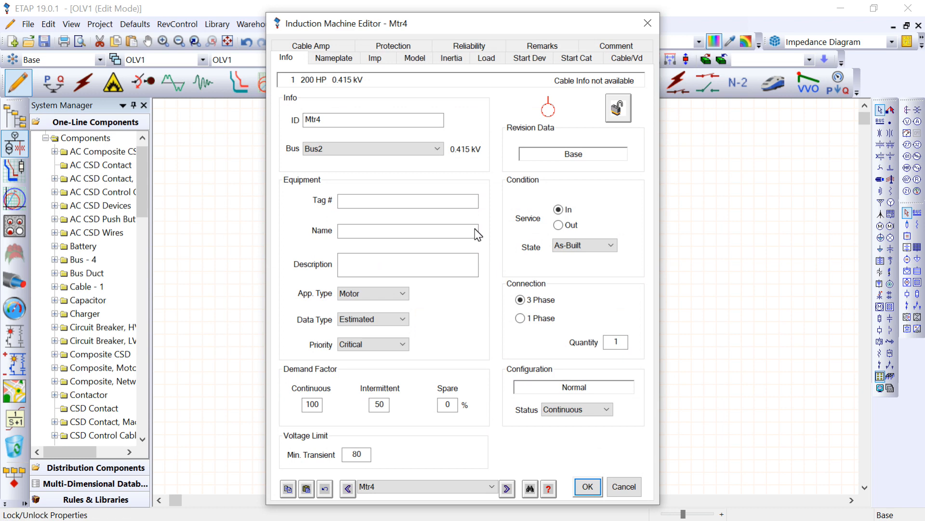
pyautogui.click(527, 59)
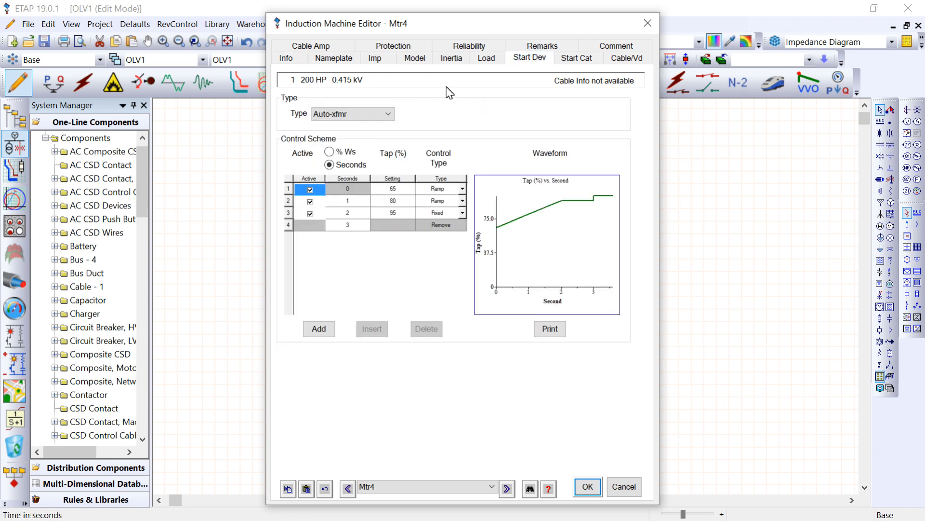
pyautogui.click(387, 123)
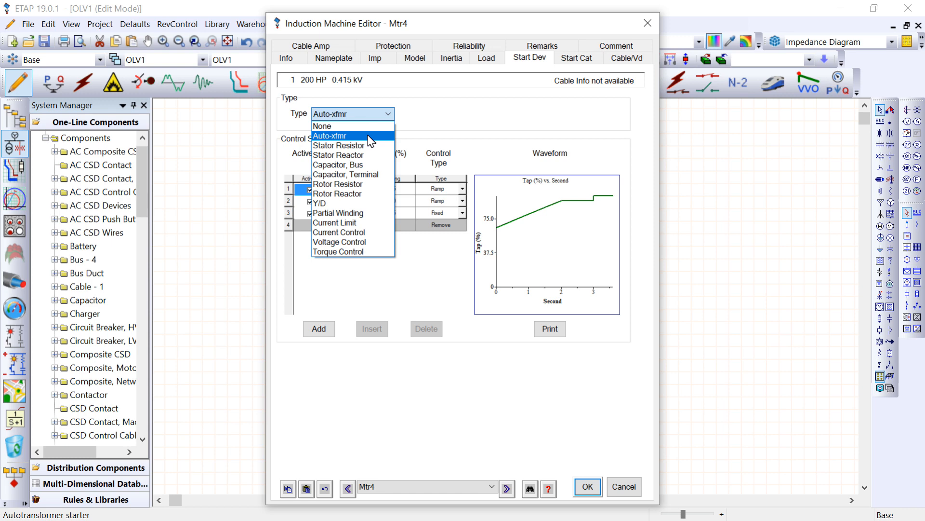
pyautogui.click(369, 135)
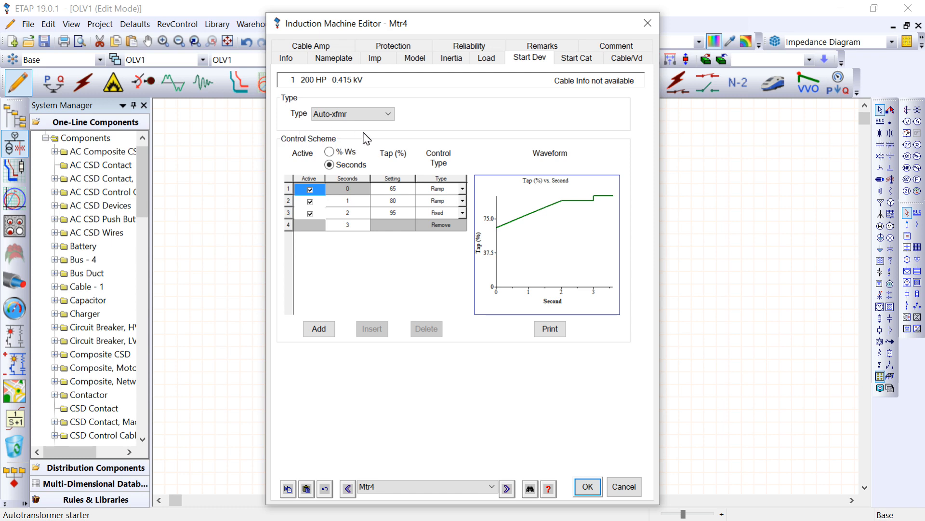
# - Delete the second and third stages from Mtr4's autotransformer control scheme
pyautogui.click(292, 201)
pyautogui.click(295, 202)
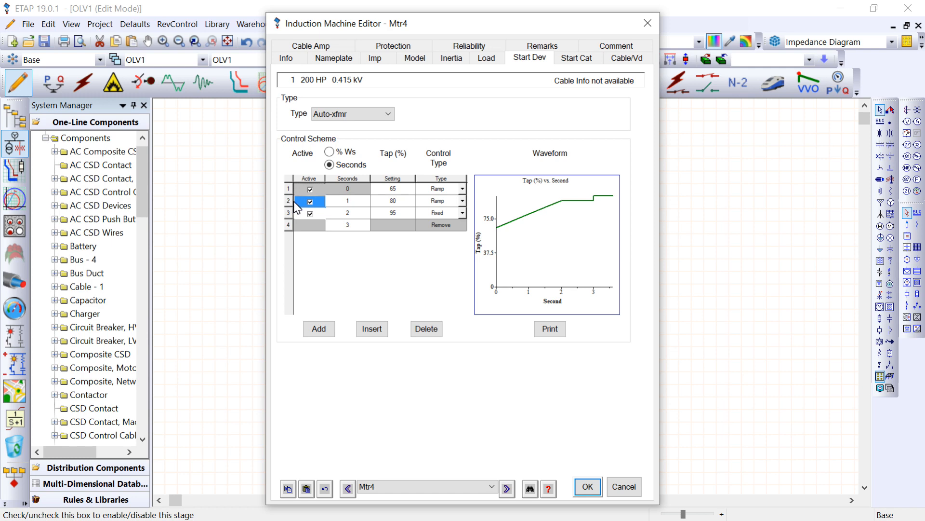
pyautogui.click(292, 201)
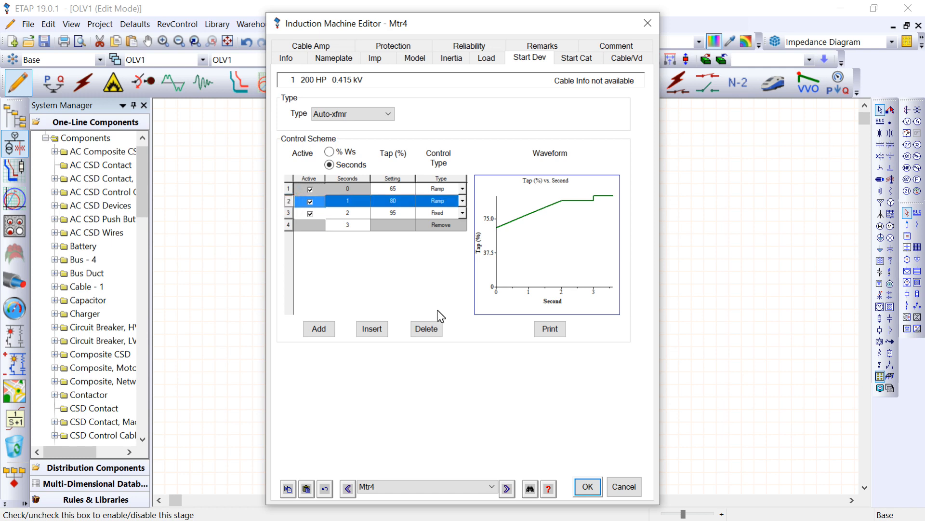
pyautogui.click(432, 329)
pyautogui.click(432, 329)
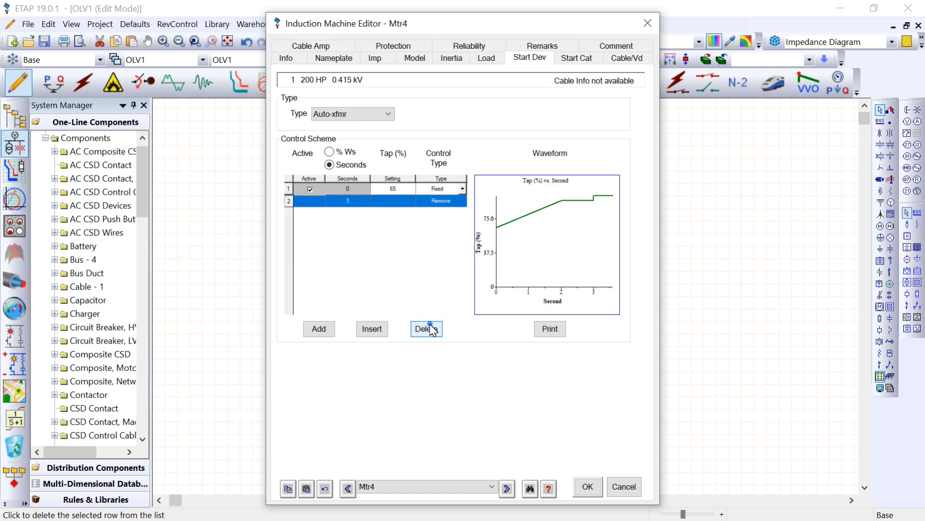
pyautogui.click(288, 189)
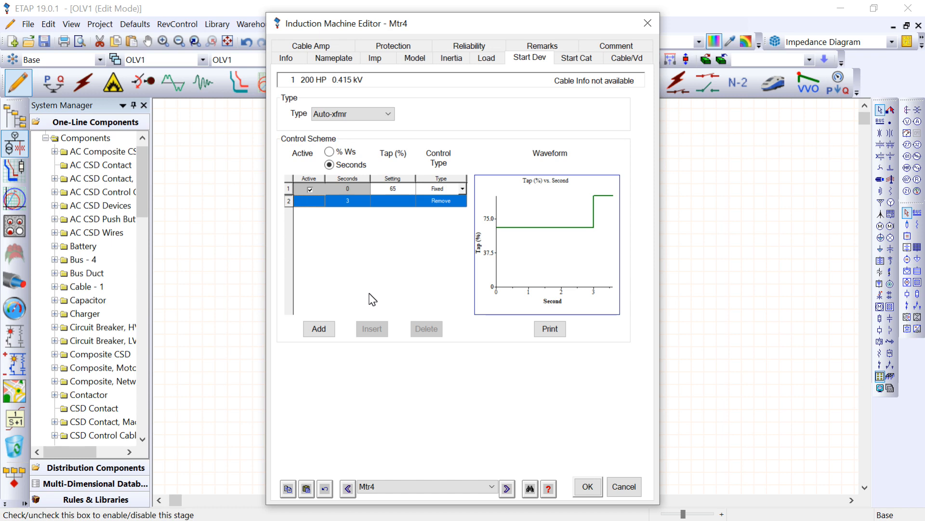
# - Add two new stages to Mtr4's autotransformer control scheme
pyautogui.click(319, 329)
pyautogui.click(321, 332)
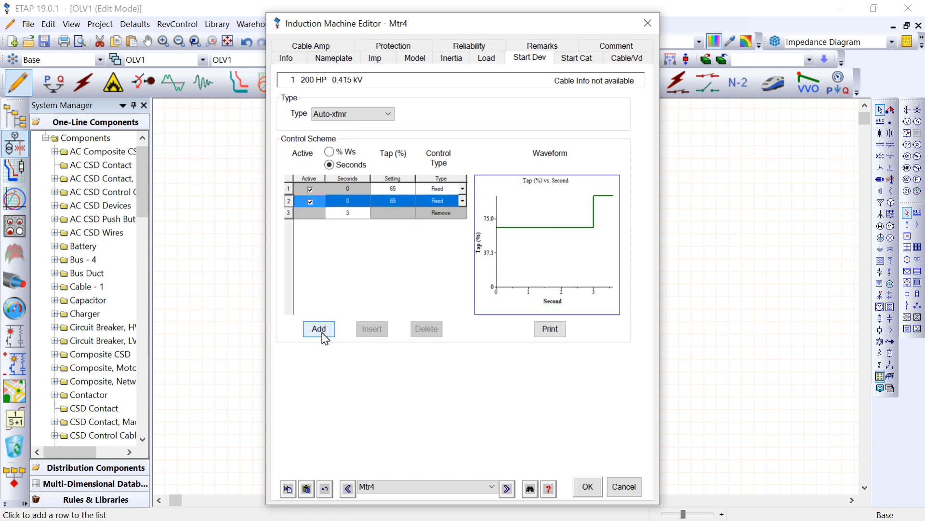
pyautogui.click(463, 189)
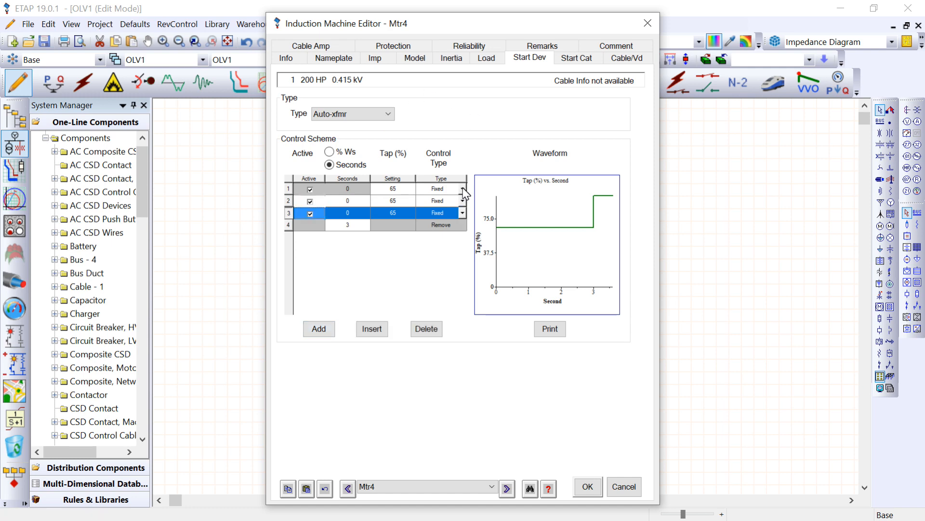
# - Set the second stage's tap to 80% in Mtr4's control scheme
pyautogui.click(401, 206)
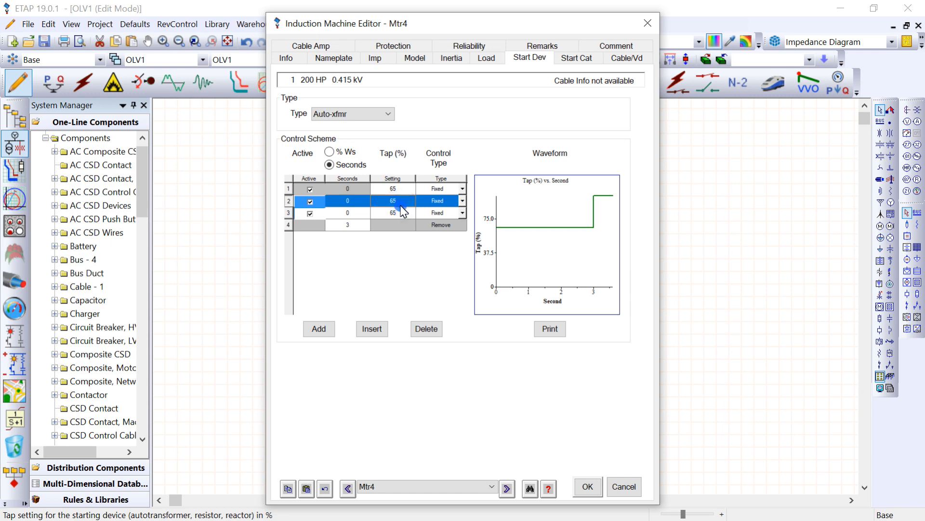
pyautogui.click(398, 199)
pyautogui.doubleClick(388, 201)
pyautogui.press('BackSpace')
pyautogui.press('BackSpace')
pyautogui.write('5')
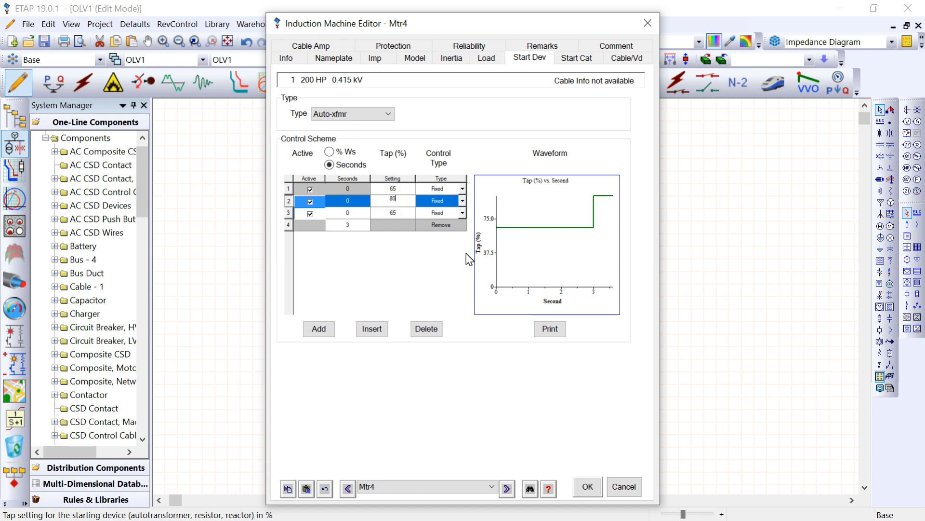
pyautogui.click(383, 247)
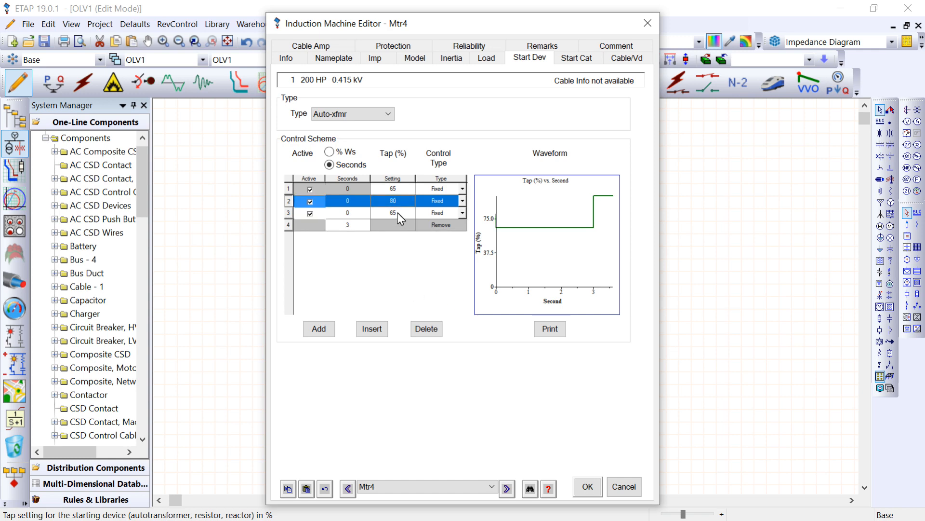
# - Set the third stage's tap to 90% in Mtr4's control scheme
pyautogui.click(398, 213)
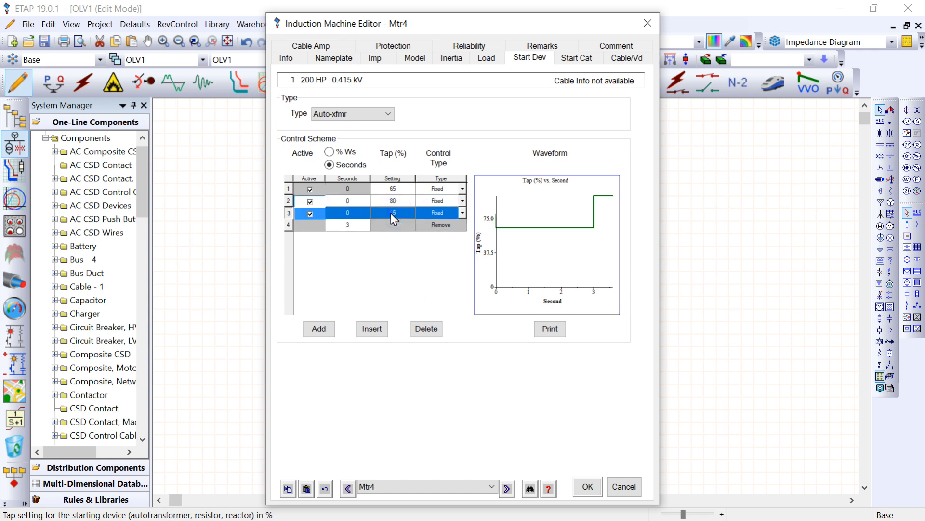
pyautogui.press('BackSpace')
pyautogui.write('90')
pyautogui.click(403, 230)
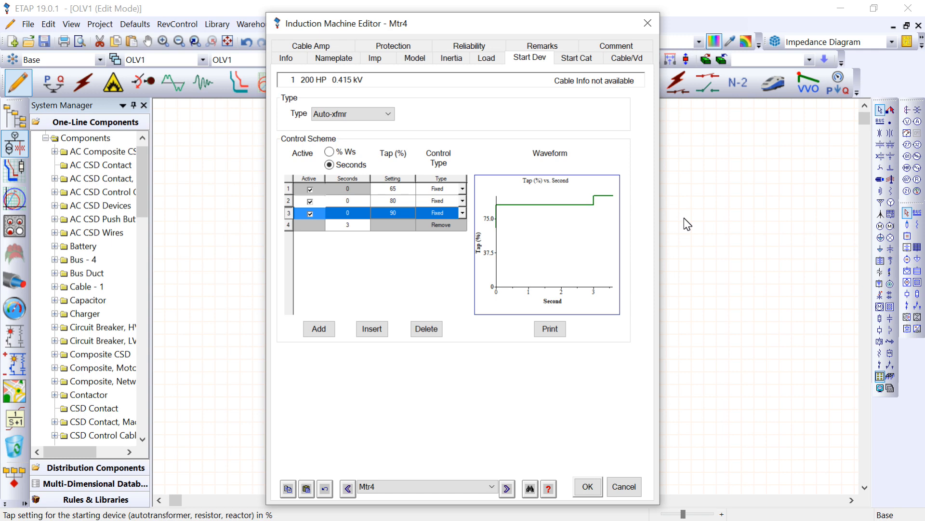
# - Try Ramp as the first stage's control type and set it back to Fixed
pyautogui.click(462, 189)
pyautogui.click(462, 189)
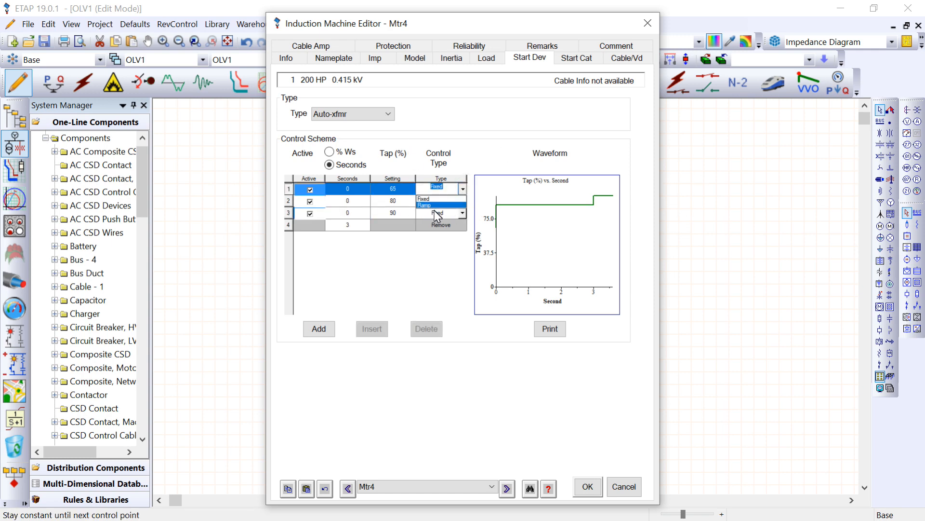
pyautogui.click(427, 198)
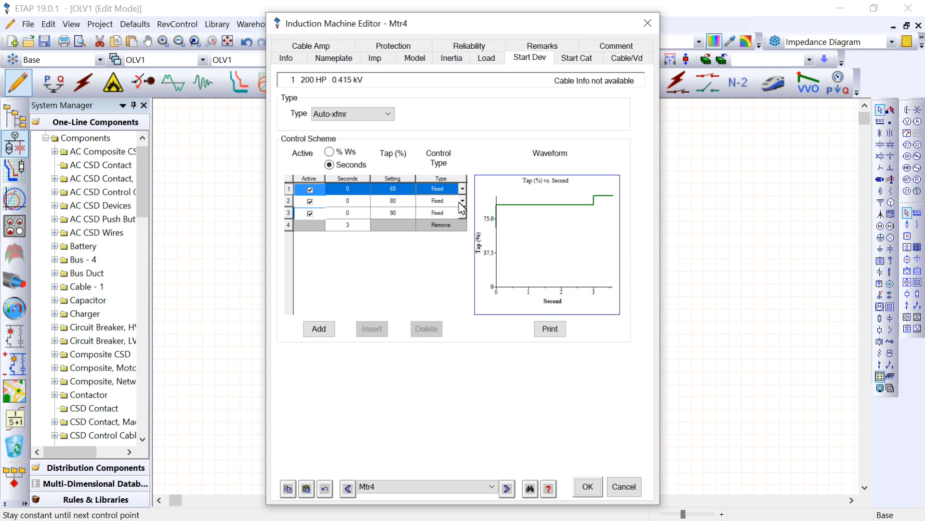
pyautogui.click(462, 189)
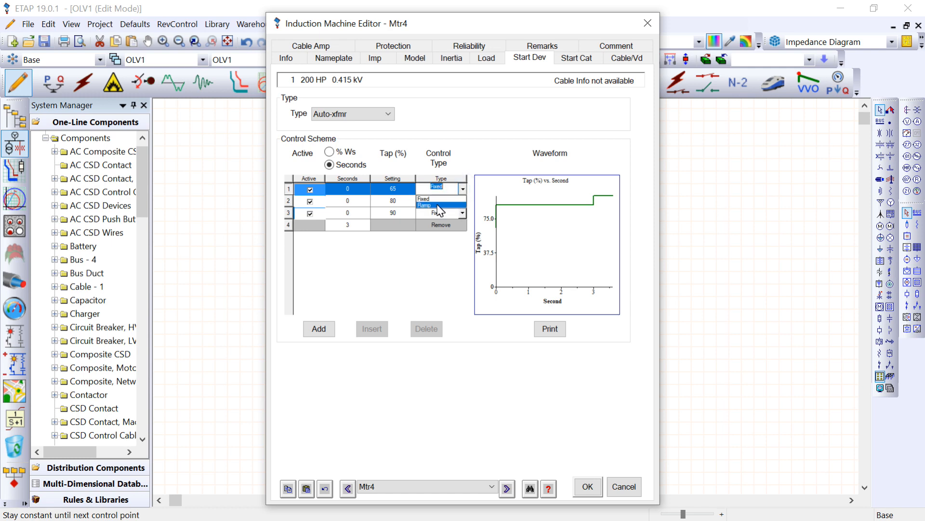
pyautogui.click(438, 204)
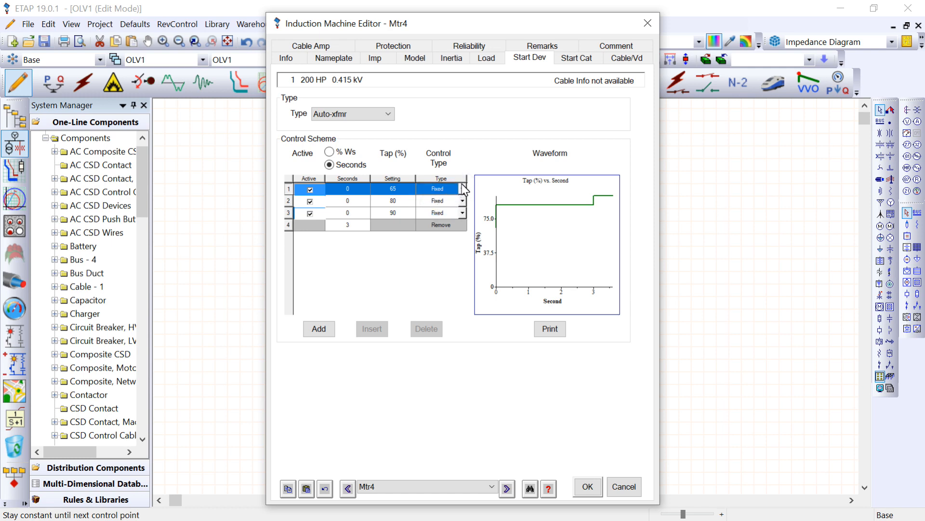
pyautogui.click(462, 187)
pyautogui.click(425, 199)
# - Set the second stage's control type to Ramp in Mtr4's control scheme
pyautogui.click(462, 201)
pyautogui.click(427, 217)
pyautogui.click(427, 215)
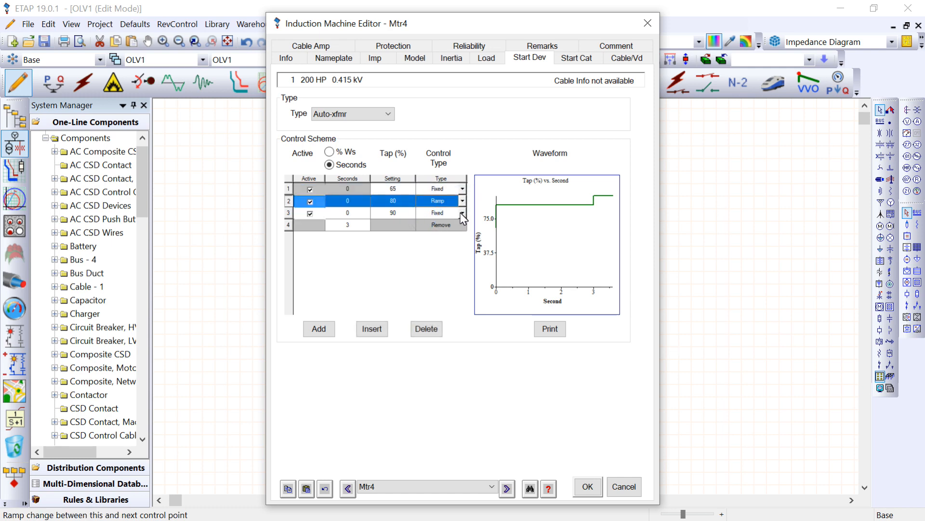
# - Try to change the third stage's control type to Ramp, and select the final Remove row
pyautogui.click(461, 212)
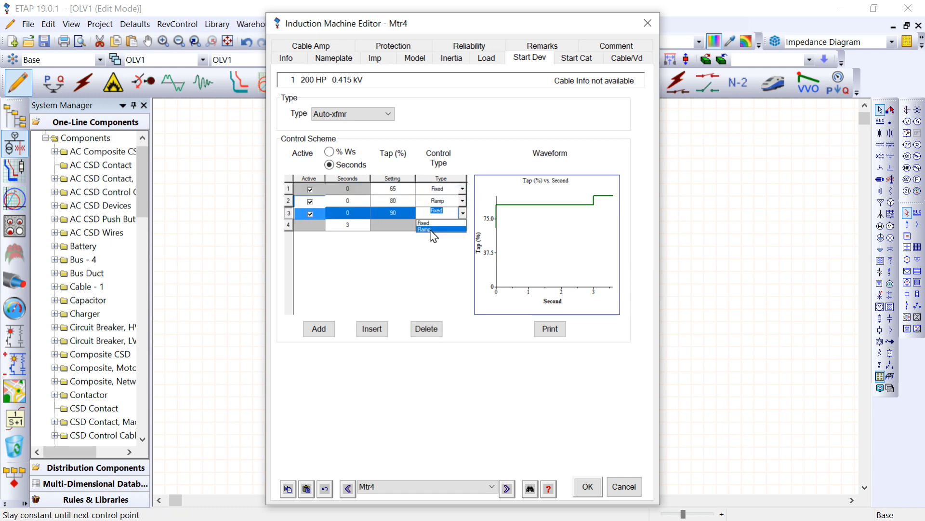
pyautogui.click(431, 230)
pyautogui.click(459, 213)
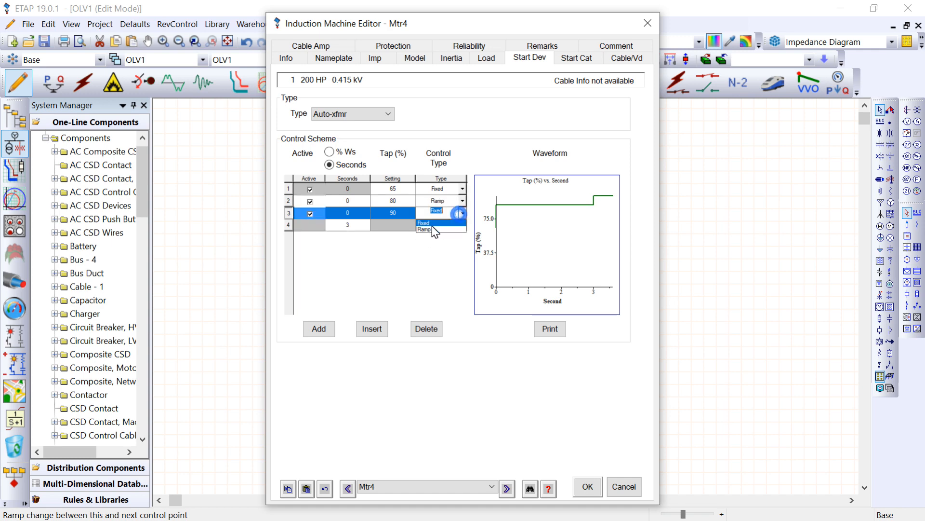
pyautogui.click(427, 228)
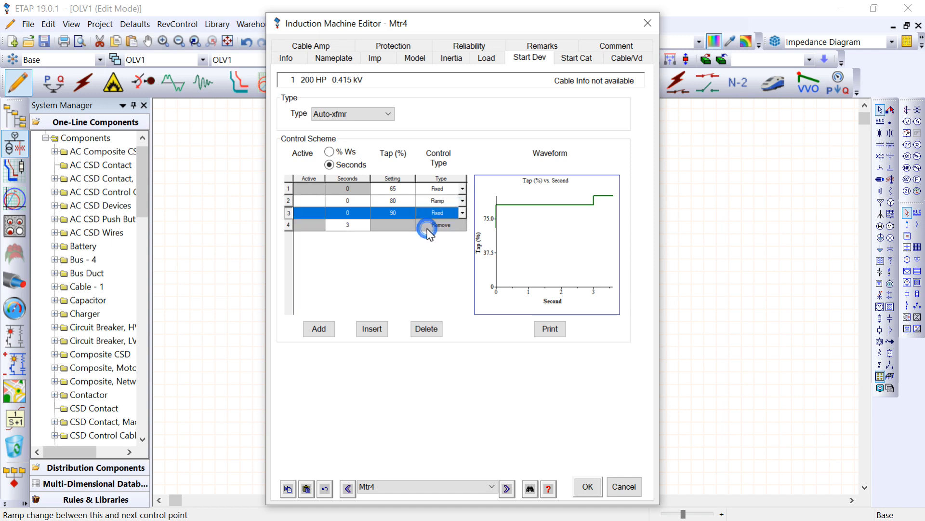
pyautogui.click(337, 226)
pyautogui.click(310, 225)
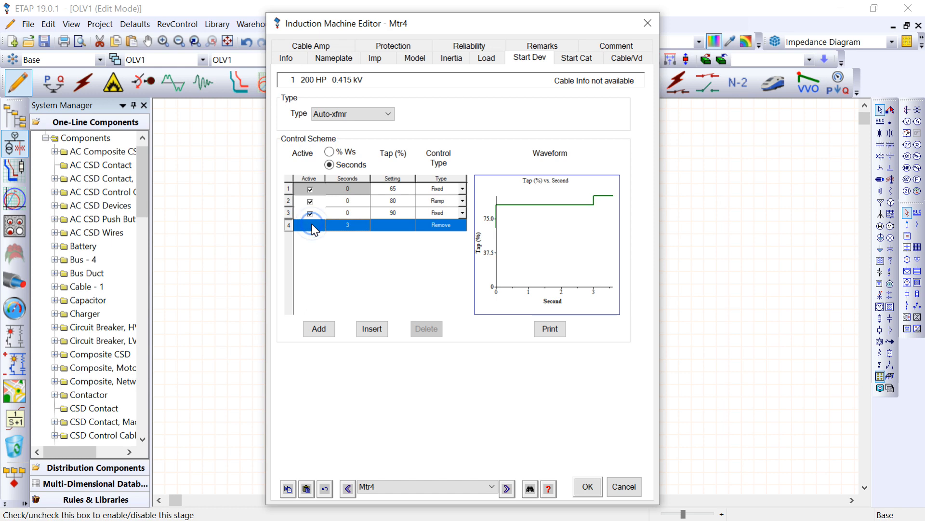
# - Add a fourth stage to Mtr4's control scheme and set its tap to 100%
pyautogui.click(321, 329)
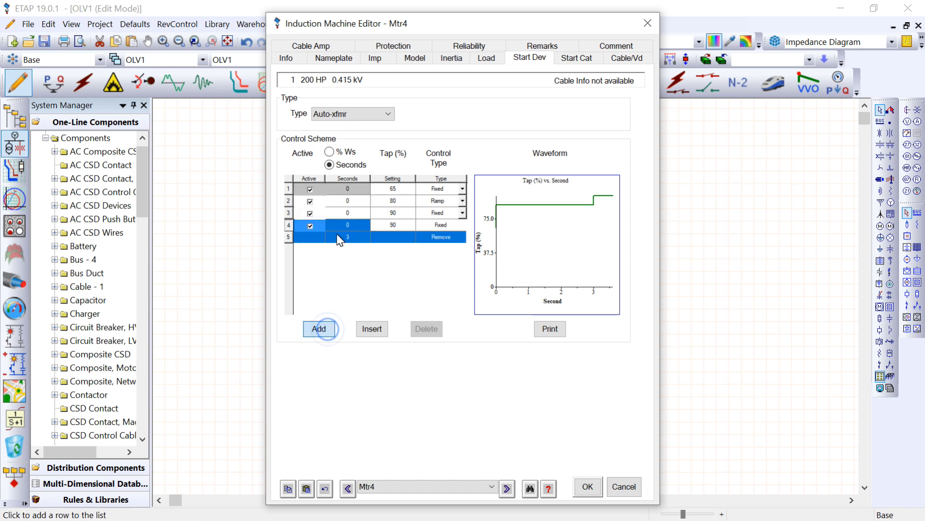
pyautogui.click(399, 224)
pyautogui.click(394, 225)
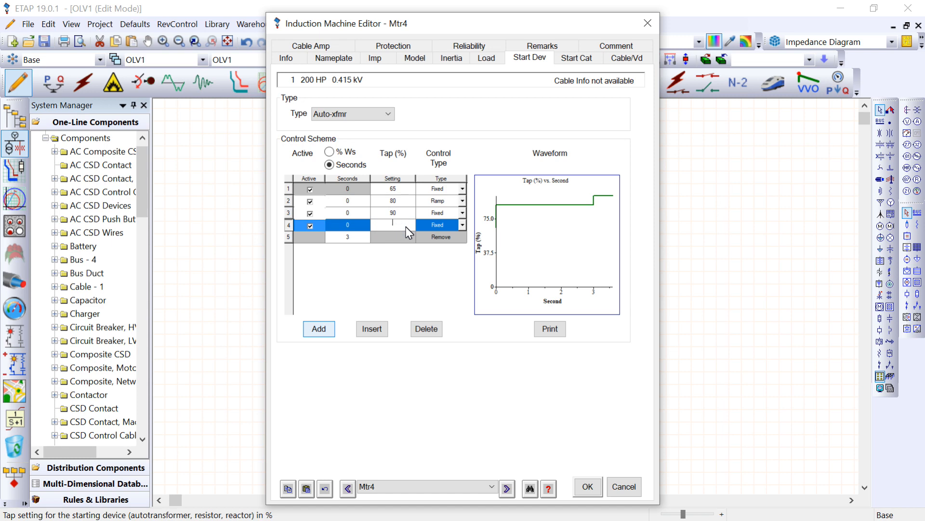
pyautogui.write('100')
pyautogui.press('Return')
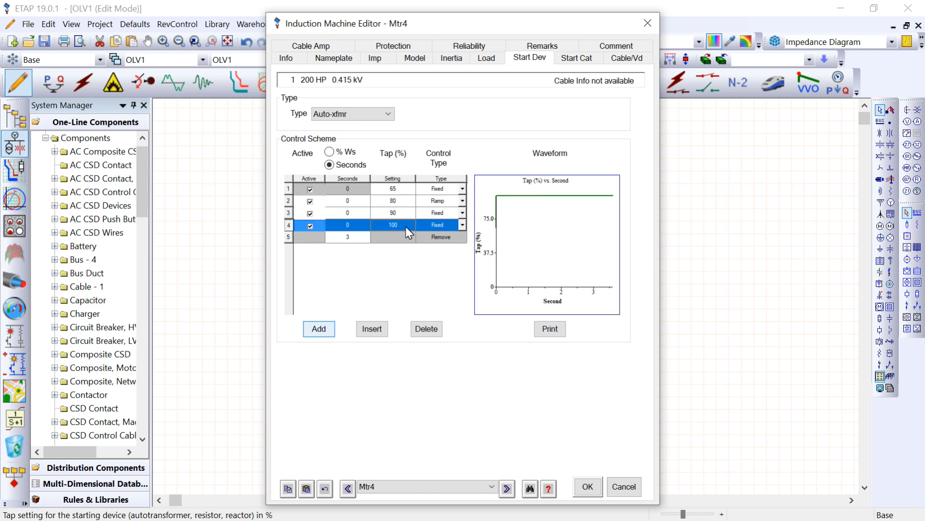
# - Leave the fourth stage's control type at Fixed and set the 90% stage's control type to Ramp
pyautogui.click(463, 228)
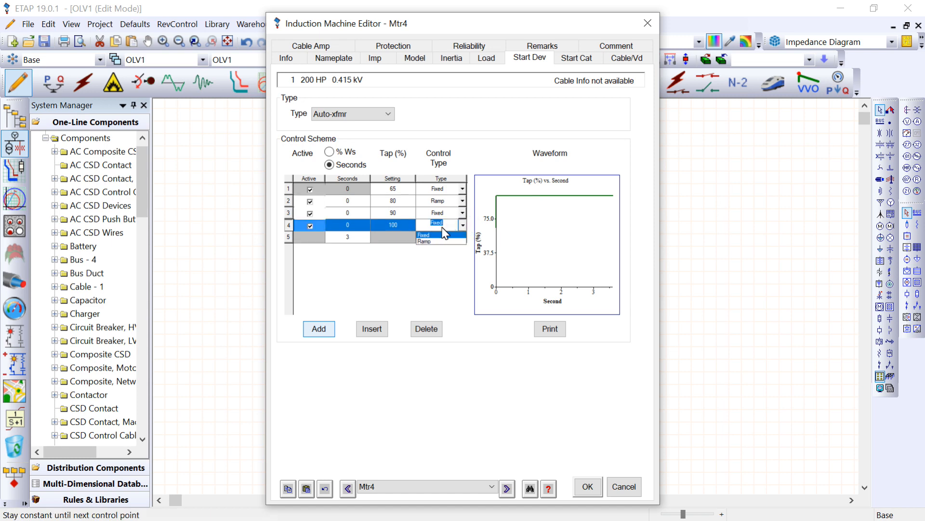
pyautogui.click(461, 212)
pyautogui.click(463, 213)
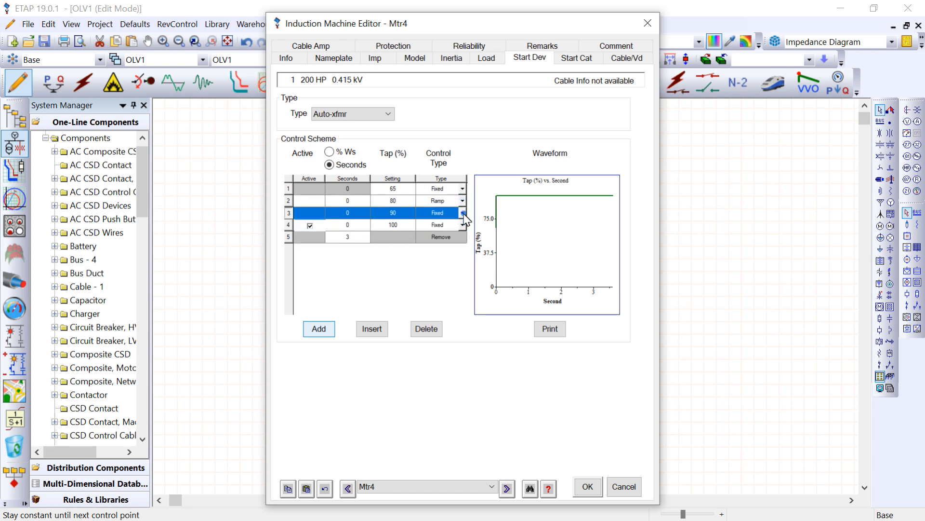
pyautogui.click(464, 213)
pyautogui.click(435, 230)
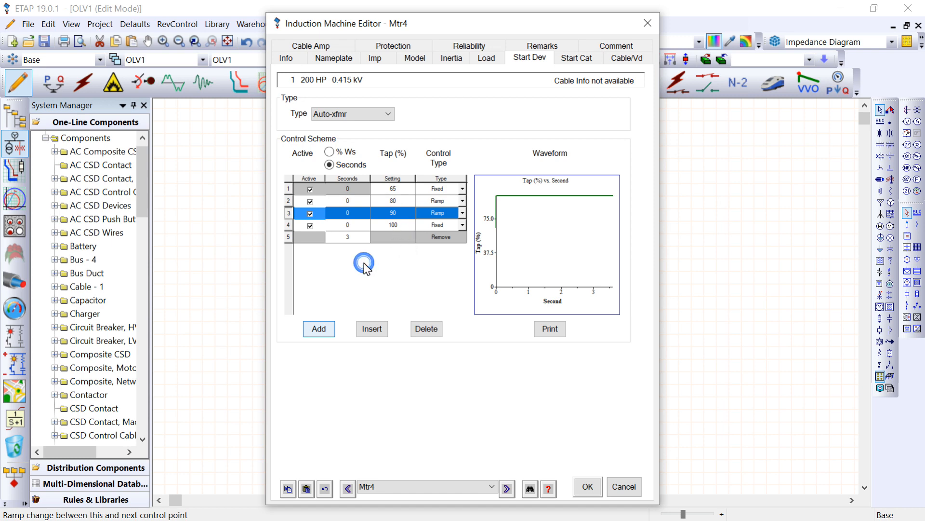
# - Set the 80% tap stage's time to 1 second in Mtr4's control scheme
pyautogui.click(354, 226)
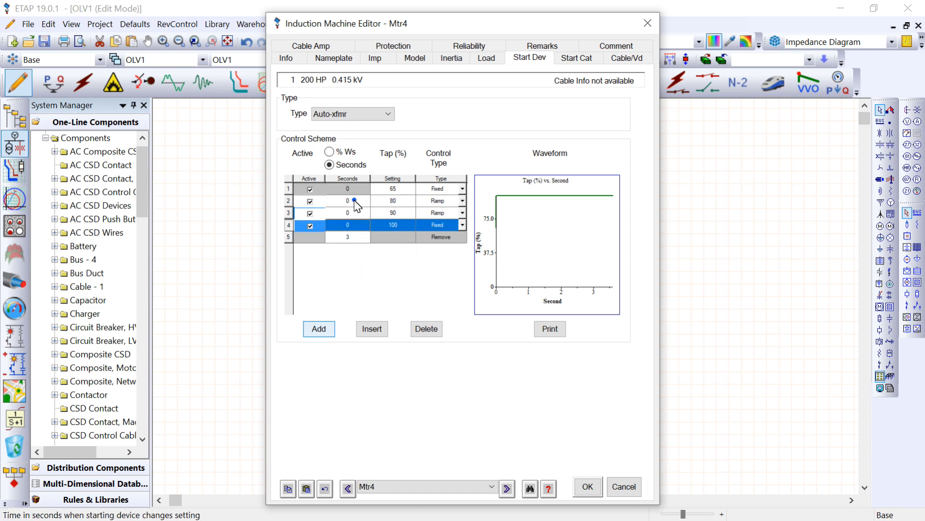
pyautogui.click(356, 201)
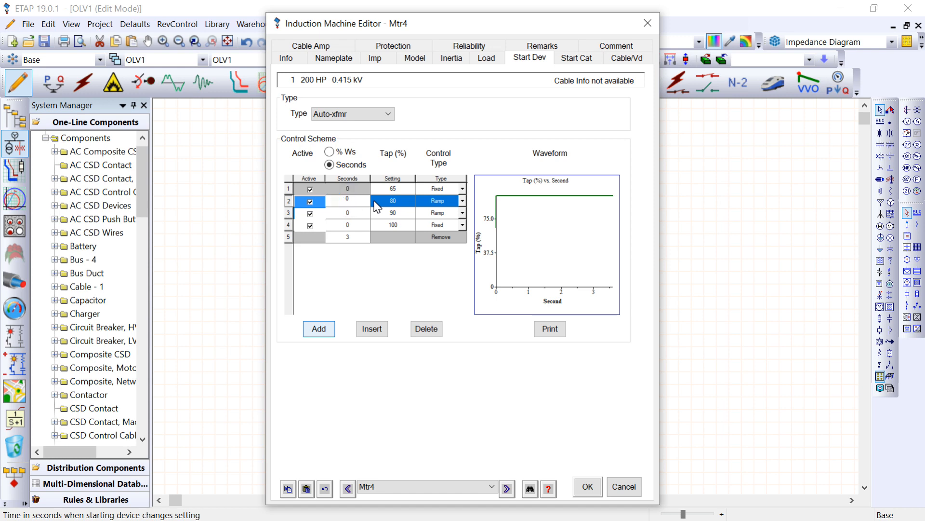
pyautogui.write('1')
pyautogui.click(348, 212)
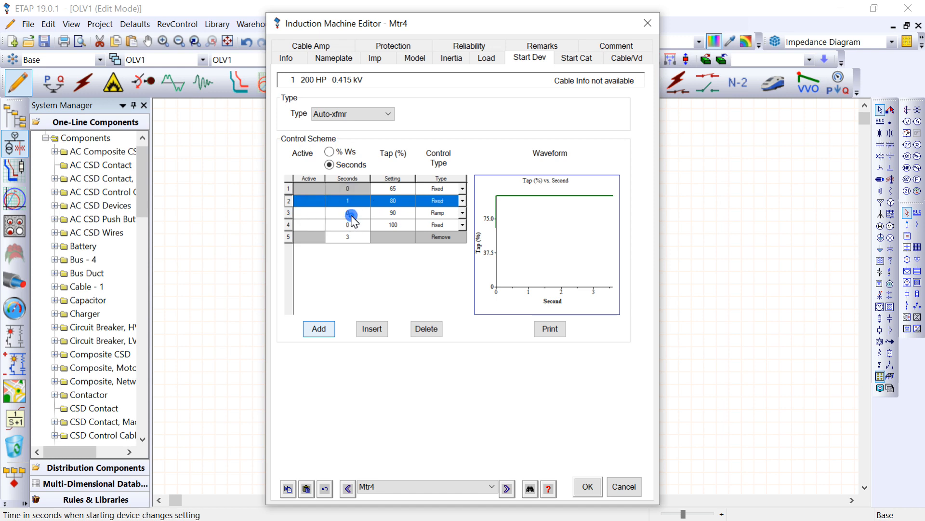
# - Set the 90% tap stage's time to 2 seconds and the 100% tap stage's time to 3 seconds
pyautogui.click(351, 201)
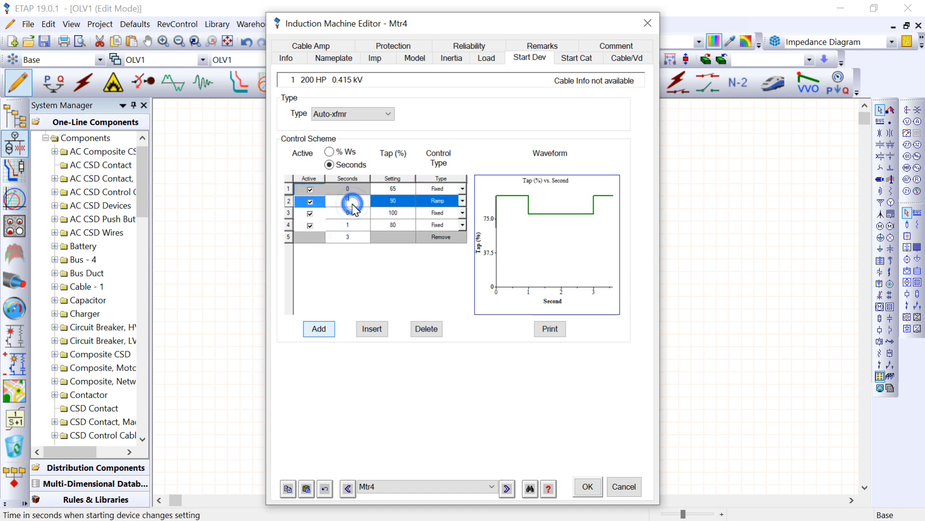
pyautogui.click(350, 211)
pyautogui.click(350, 203)
pyautogui.click(350, 202)
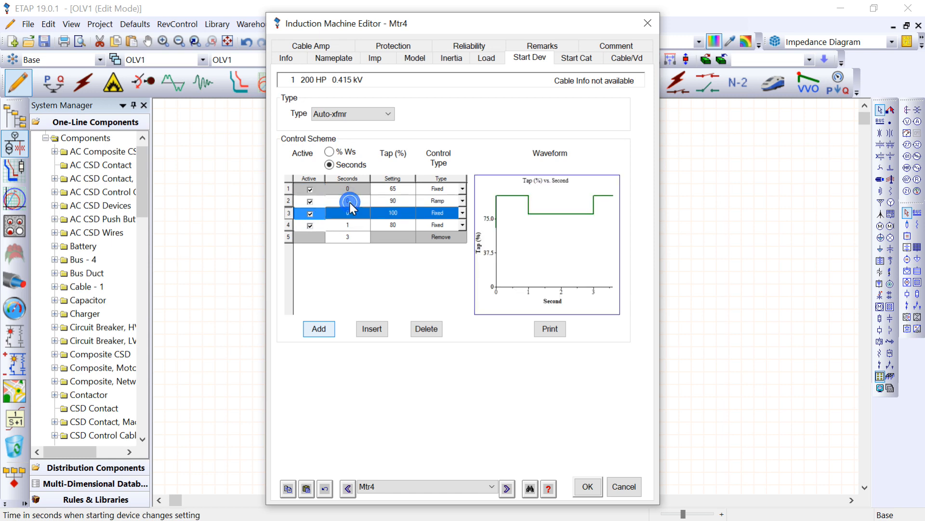
pyautogui.click(350, 199)
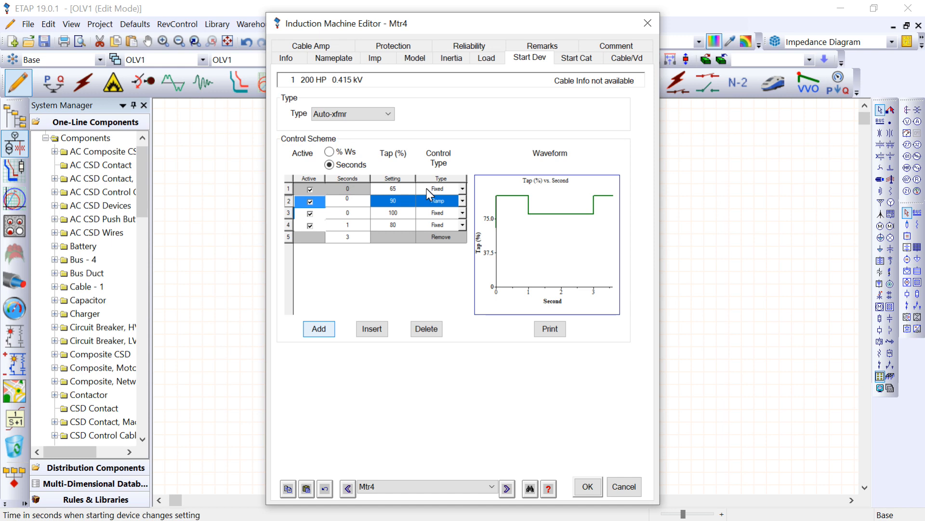
pyautogui.write('2')
pyautogui.click(368, 292)
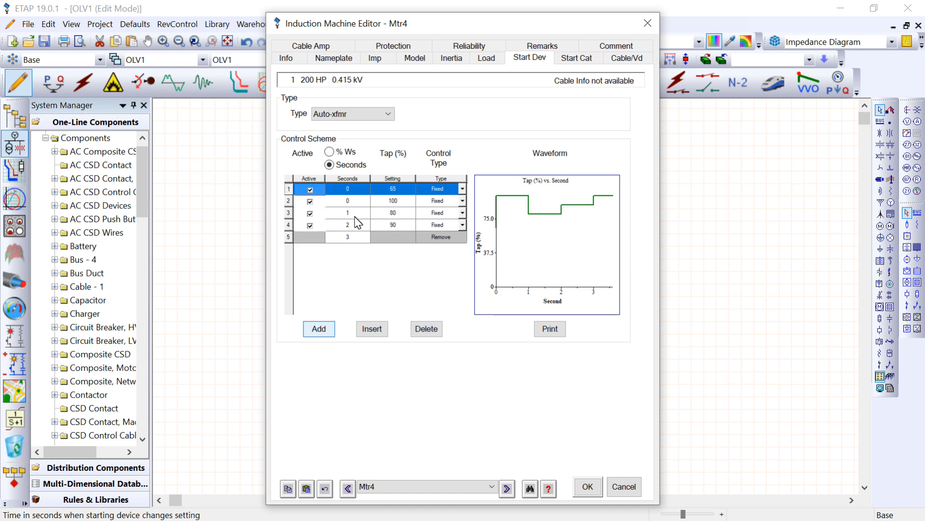
pyautogui.click(351, 202)
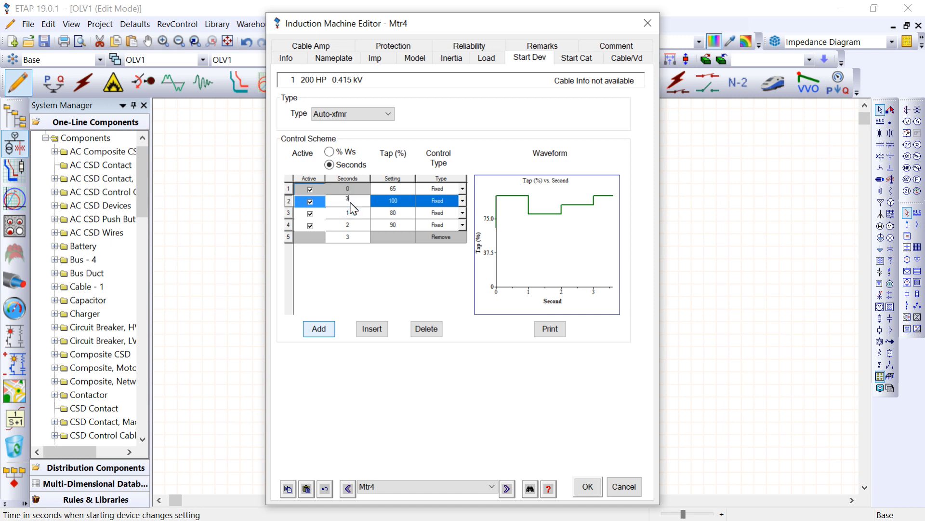
pyautogui.press('Return')
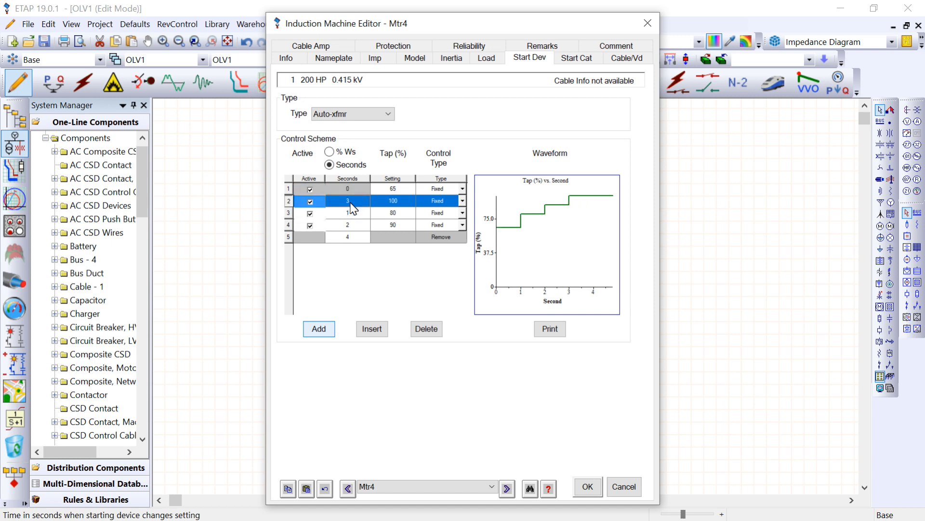
# - Set the control type of the 65%, 80% and 90% stages to Ramp, leaving the 100% stage Fixed
pyautogui.click(462, 225)
pyautogui.click(463, 225)
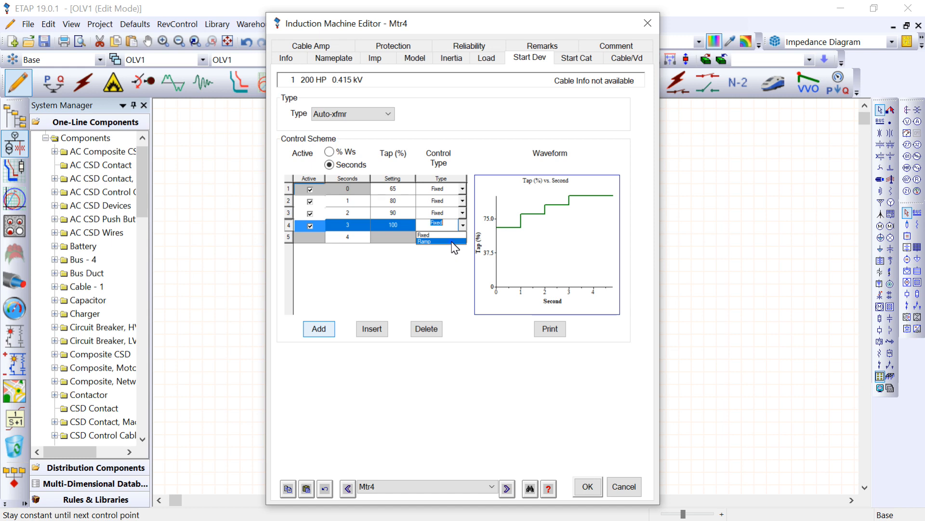
pyautogui.click(463, 212)
pyautogui.click(463, 212)
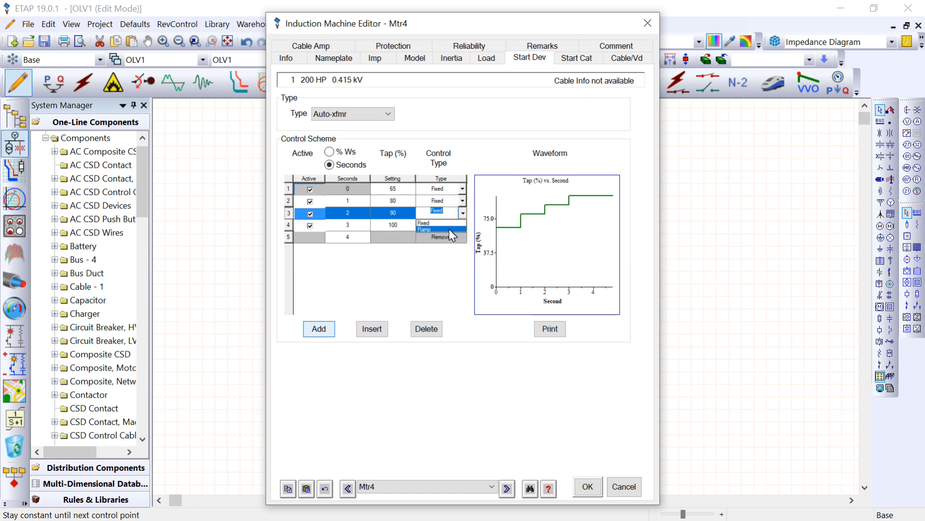
pyautogui.click(449, 230)
pyautogui.click(463, 200)
pyautogui.click(462, 201)
pyautogui.click(451, 217)
pyautogui.click(463, 188)
pyautogui.click(463, 188)
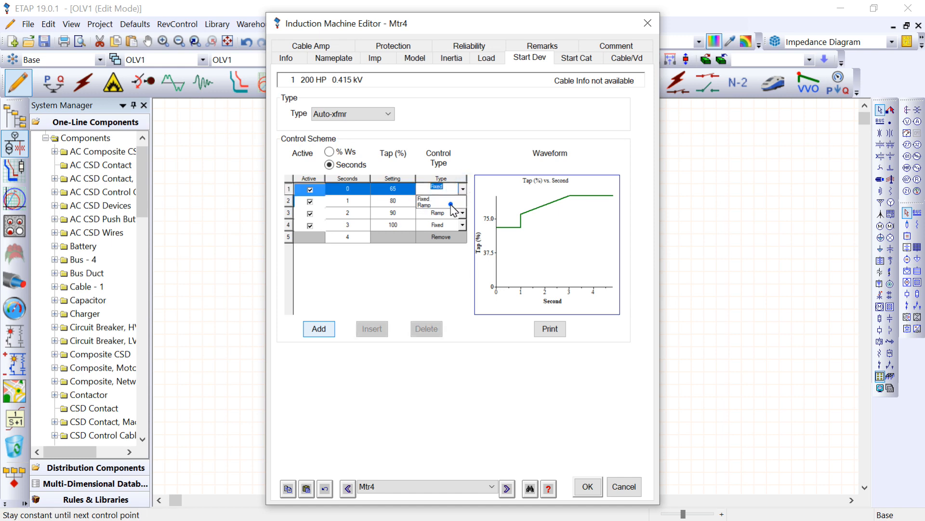
pyautogui.click(451, 206)
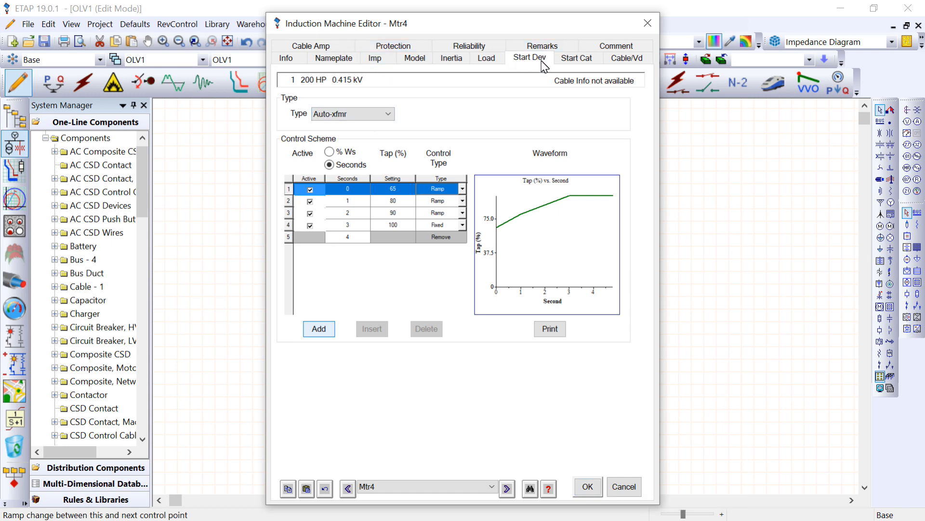
# - Review the available starting device types, keep Auto-xfmr, and accept Mtr4's settings
pyautogui.click(333, 115)
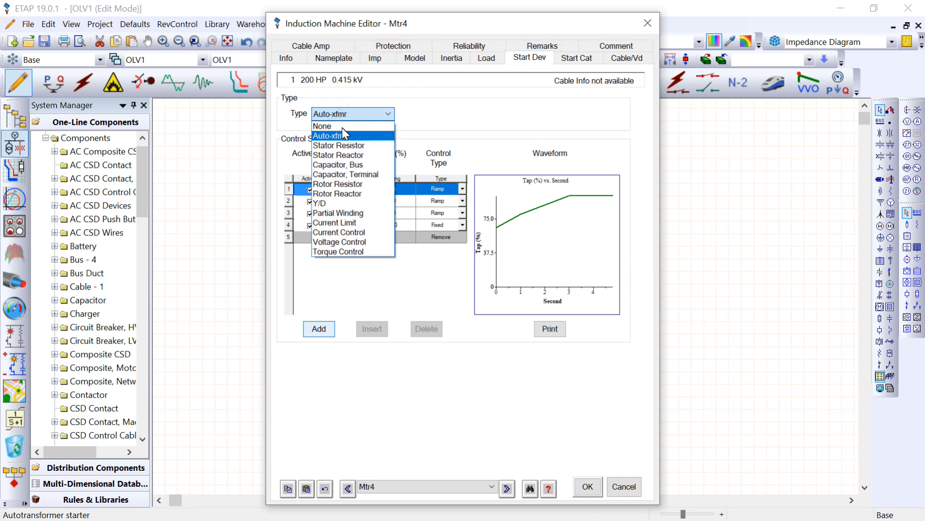
pyautogui.click(349, 136)
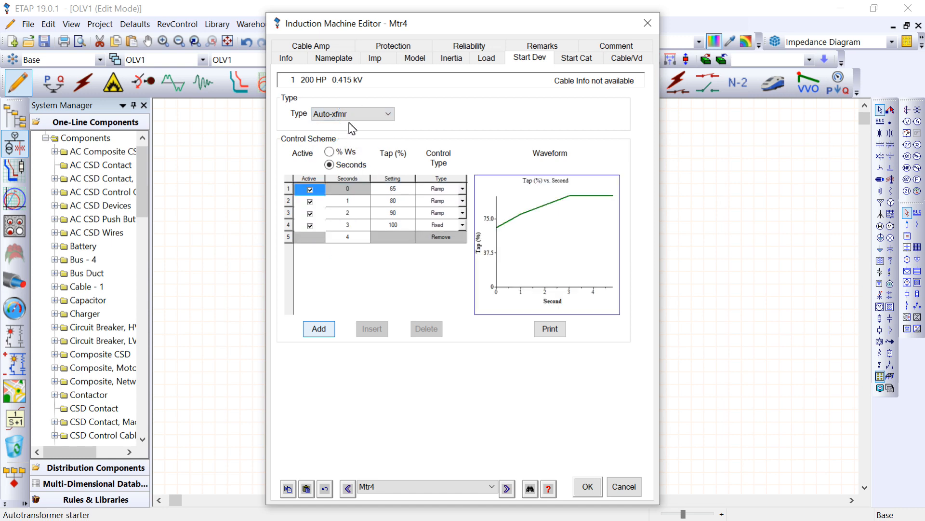
pyautogui.click(352, 114)
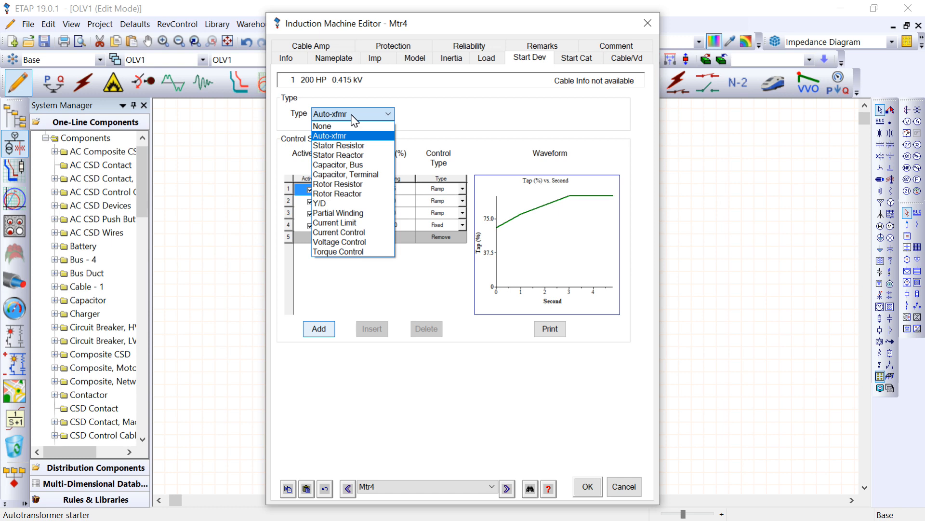
pyautogui.click(477, 112)
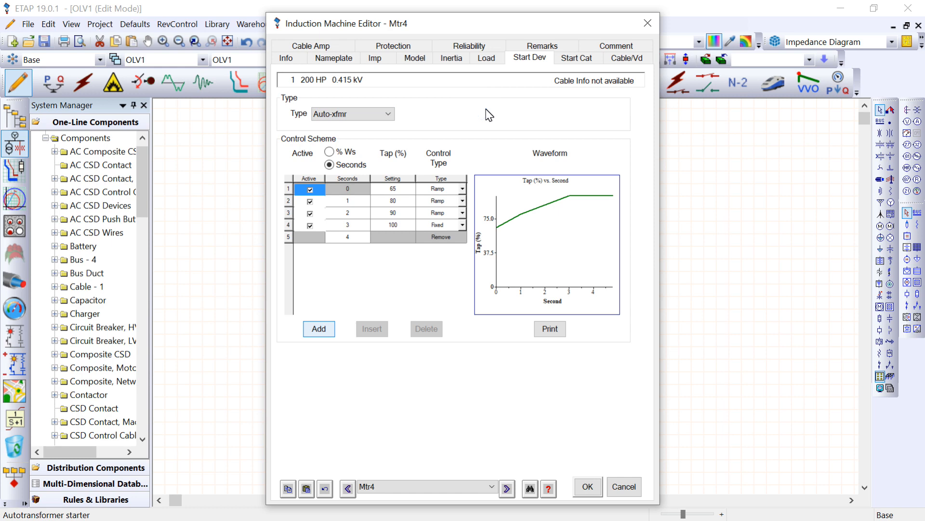
pyautogui.click(592, 486)
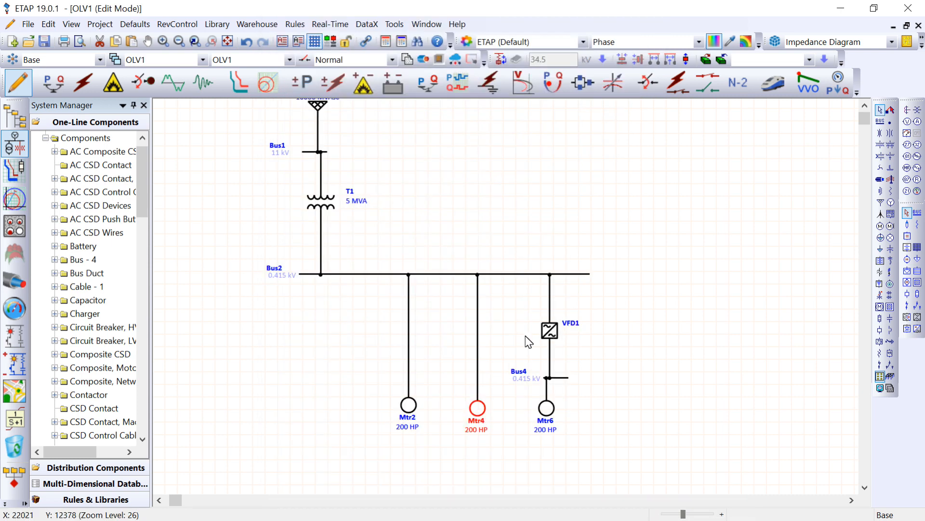
# - Delete VFD1 together with its connections to Bus2 and Bus4
pyautogui.click(548, 291)
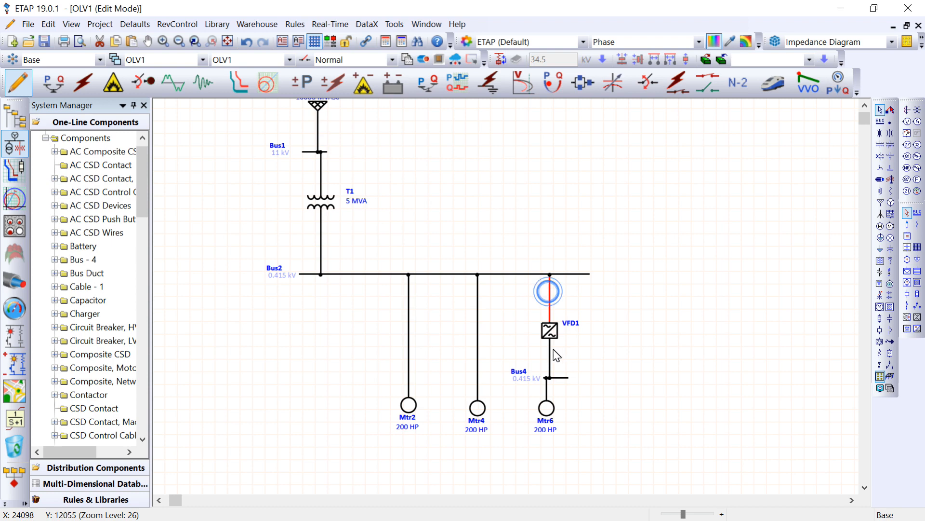
pyautogui.press('Delete')
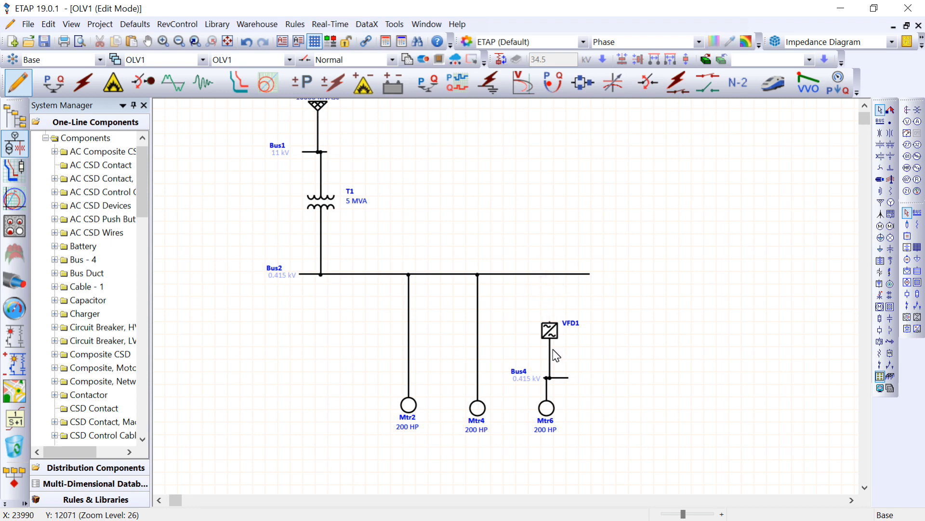
pyautogui.click(550, 362)
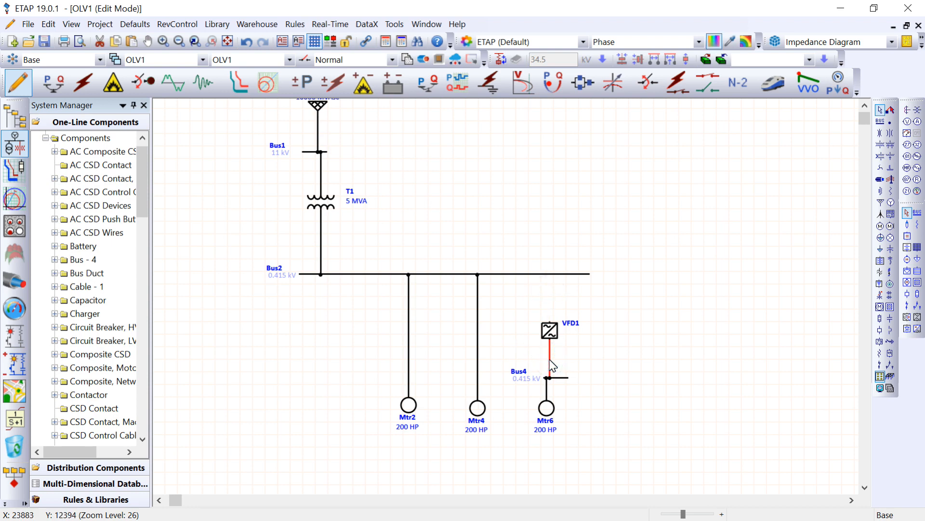
pyautogui.press('Delete')
pyautogui.click(549, 336)
pyautogui.press('Delete')
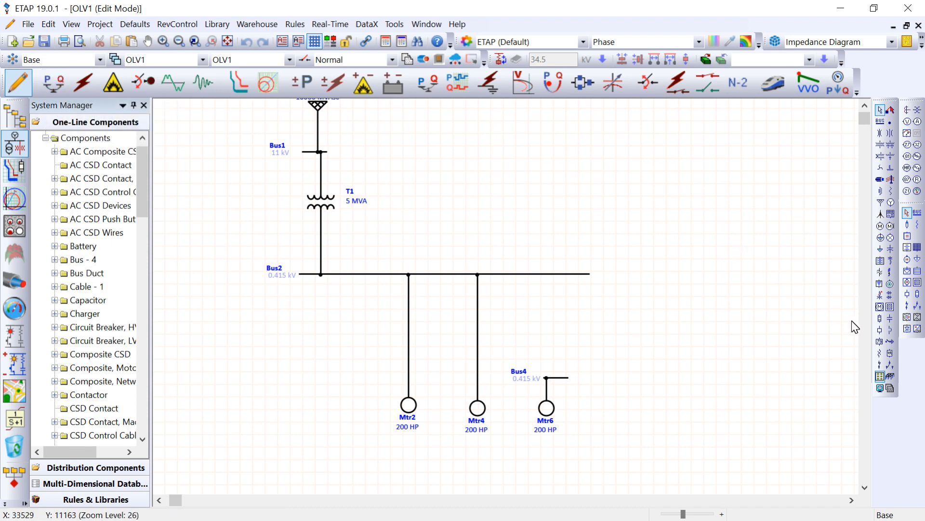
# - Place a new variable frequency drive above Bus4 and connect its output to Bus4
pyautogui.click(918, 320)
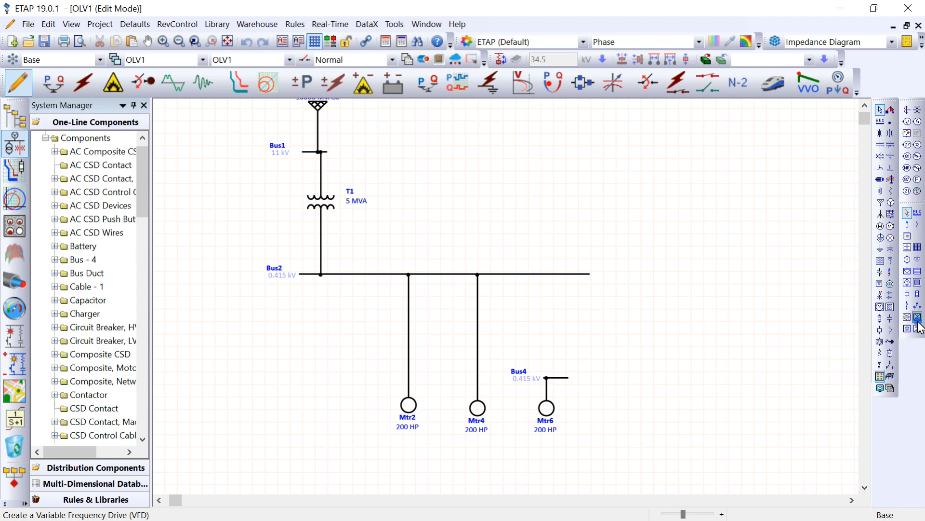
pyautogui.click(559, 332)
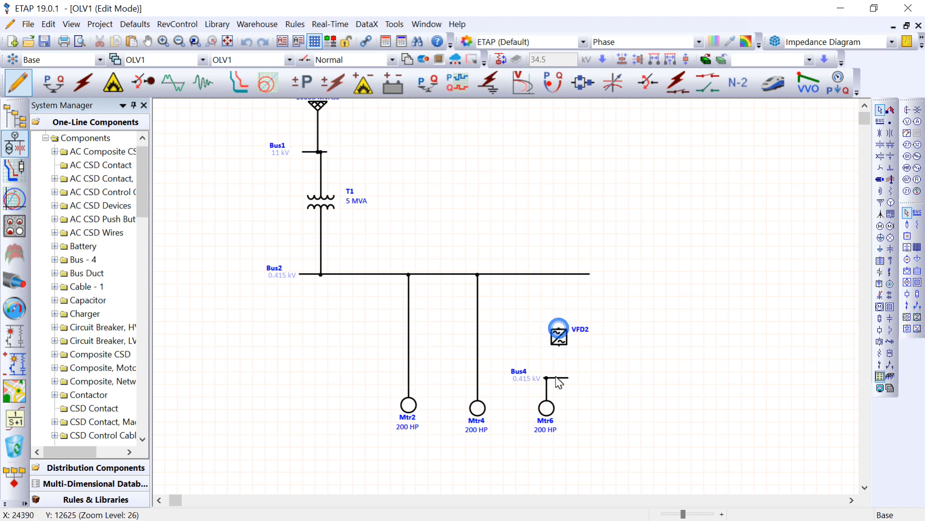
pyautogui.click(546, 338)
pyautogui.moveTo(550, 346); pyautogui.dragTo(555, 383)
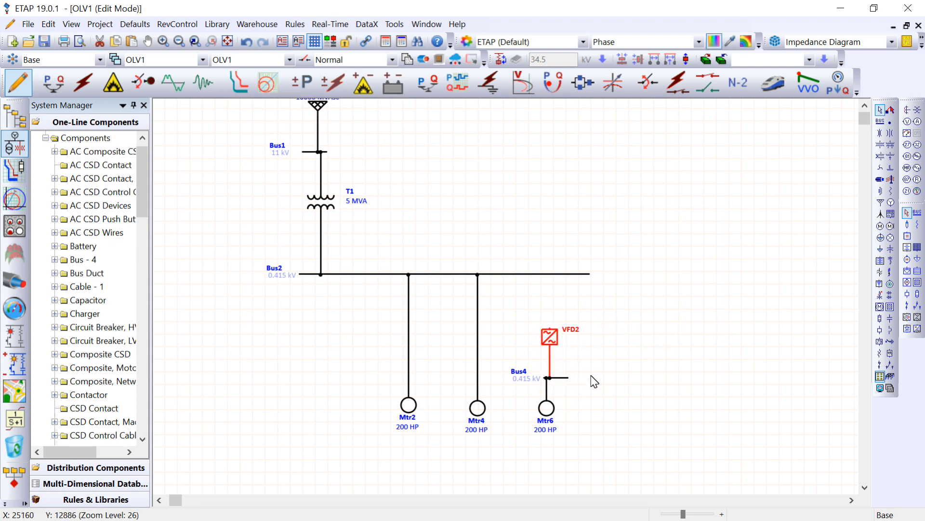
pyautogui.click(533, 315)
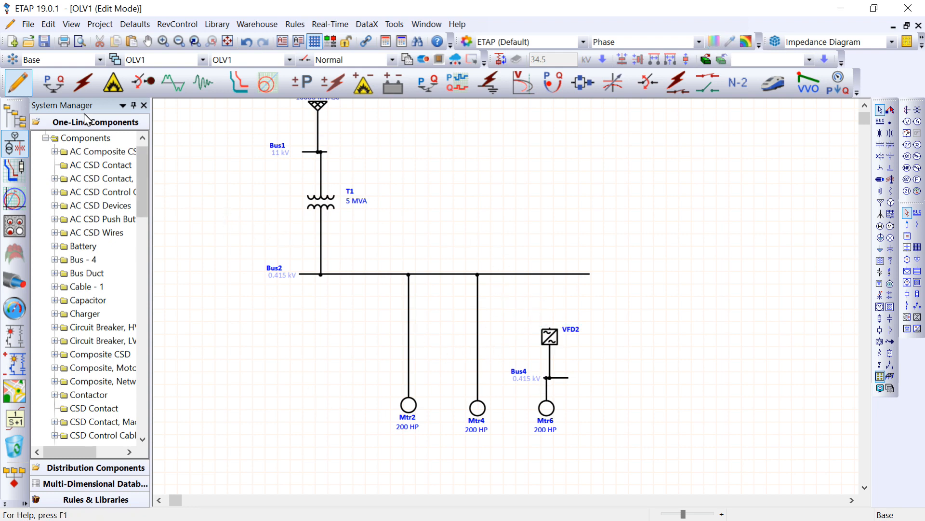
# - Switch to load flow analysis and run the load flow for the one-line diagram
pyautogui.click(54, 81)
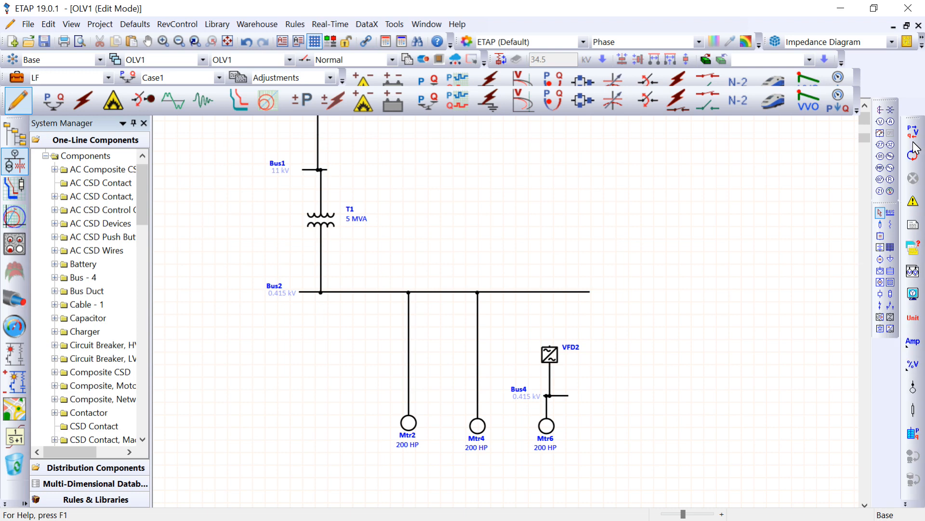
pyautogui.click(913, 138)
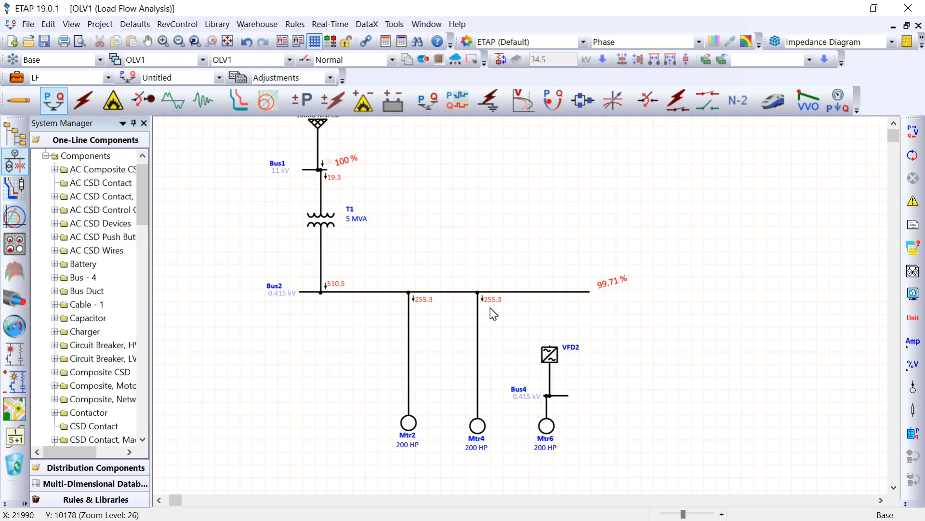
# - Open the settings of VFD2 and set its rated output power to 200 HP
pyautogui.doubleClick(548, 355)
pyautogui.moveTo(463, 64); pyautogui.dragTo(578, 87)
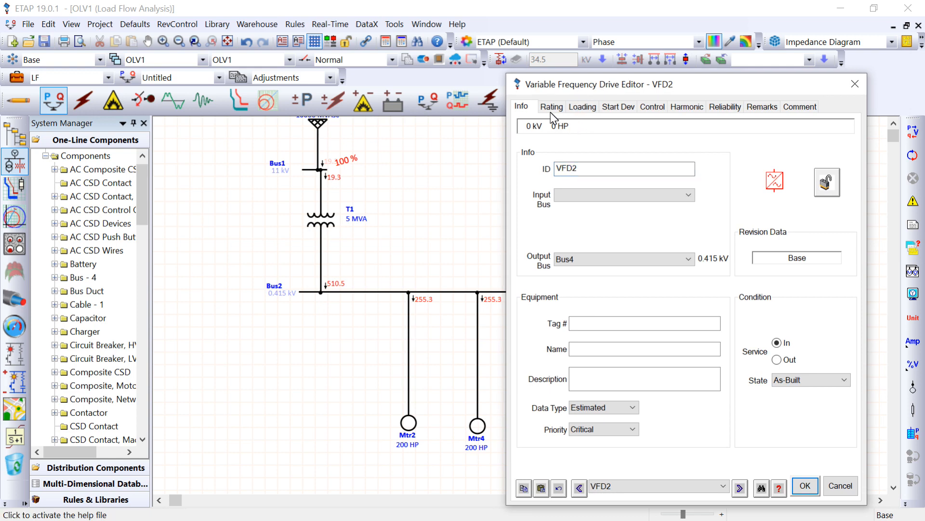
pyautogui.click(606, 107)
pyautogui.click(551, 107)
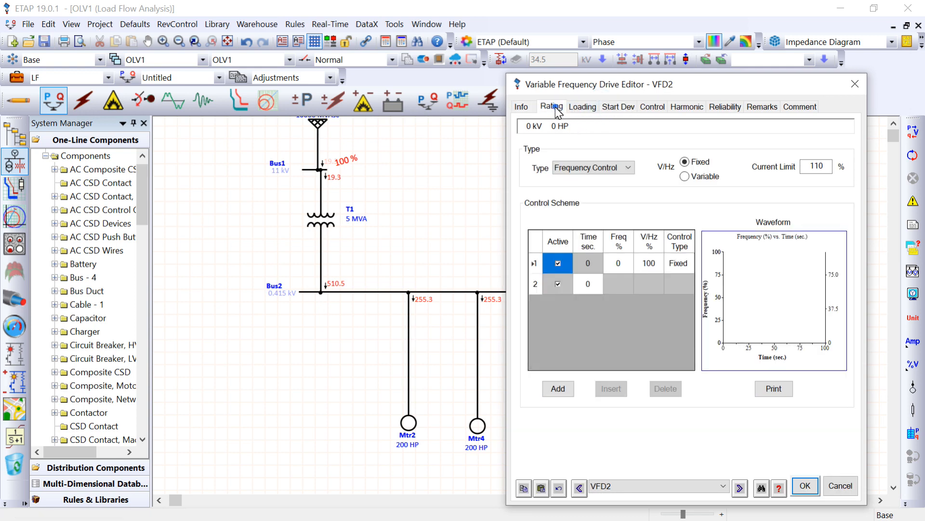
pyautogui.doubleClick(577, 172)
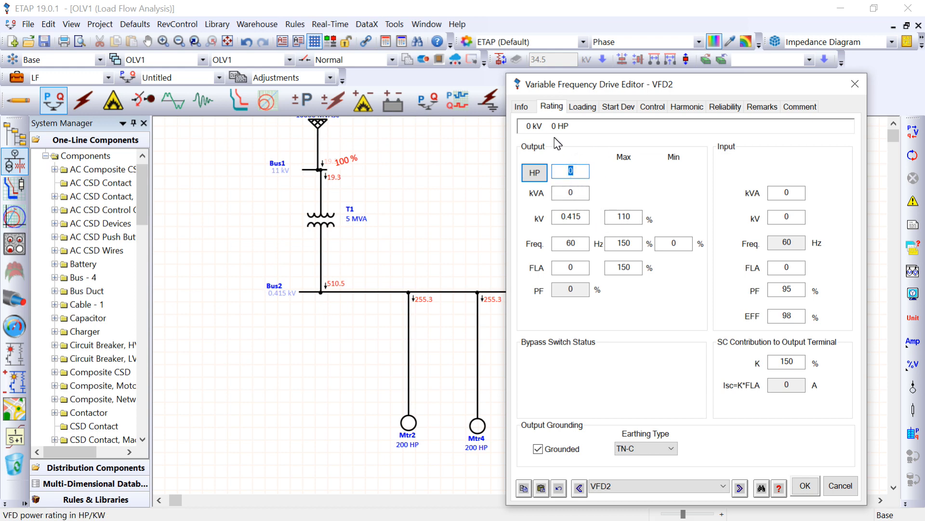
pyautogui.moveTo(683, 88); pyautogui.dragTo(295, 84)
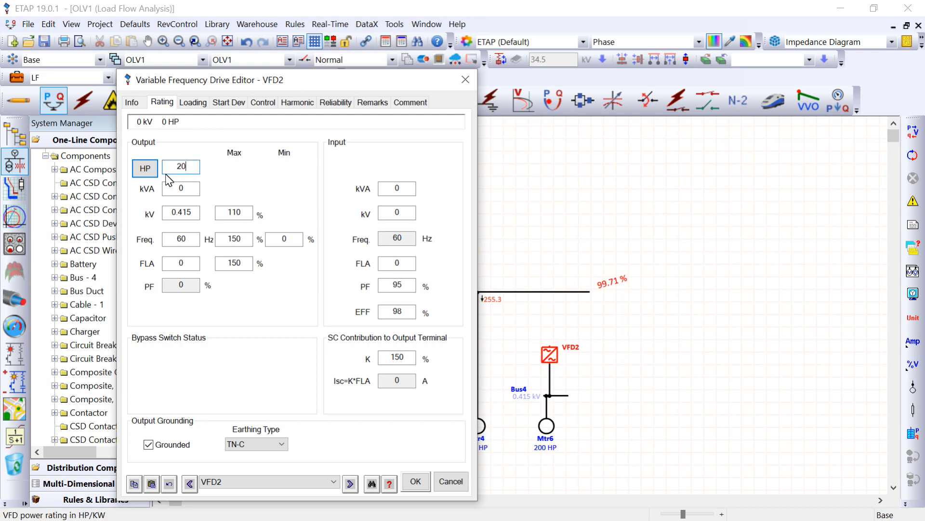
pyautogui.moveTo(350, 76); pyautogui.dragTo(738, 106)
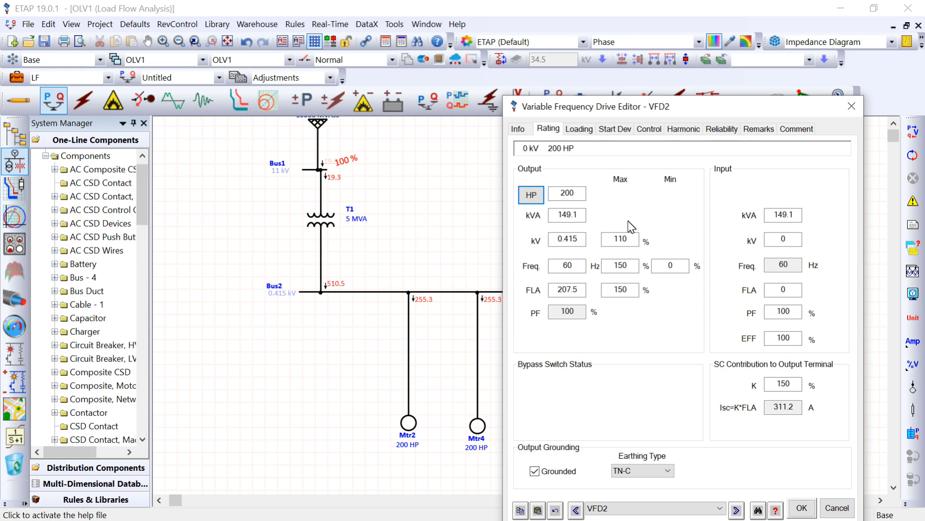
# - Set VFD2's rated output full-load current to 255.3 A
pyautogui.doubleClick(559, 290)
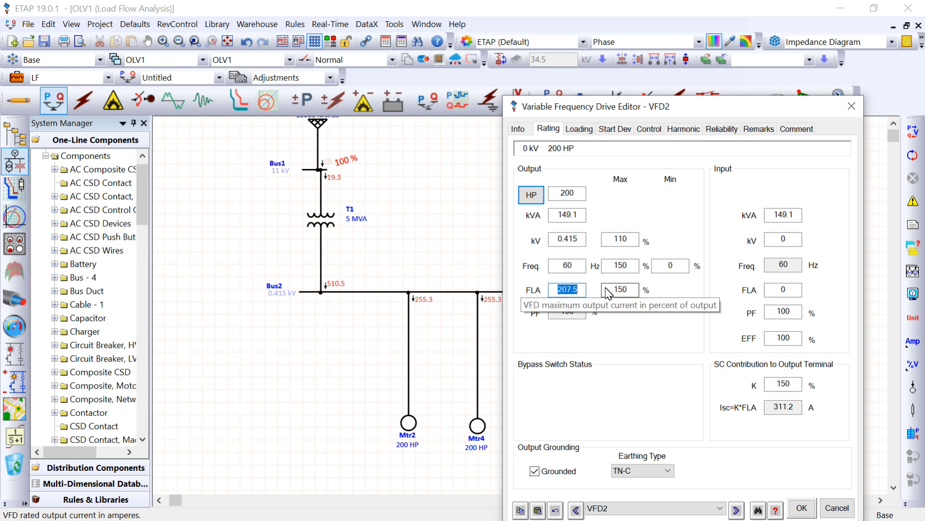
pyautogui.write('255')
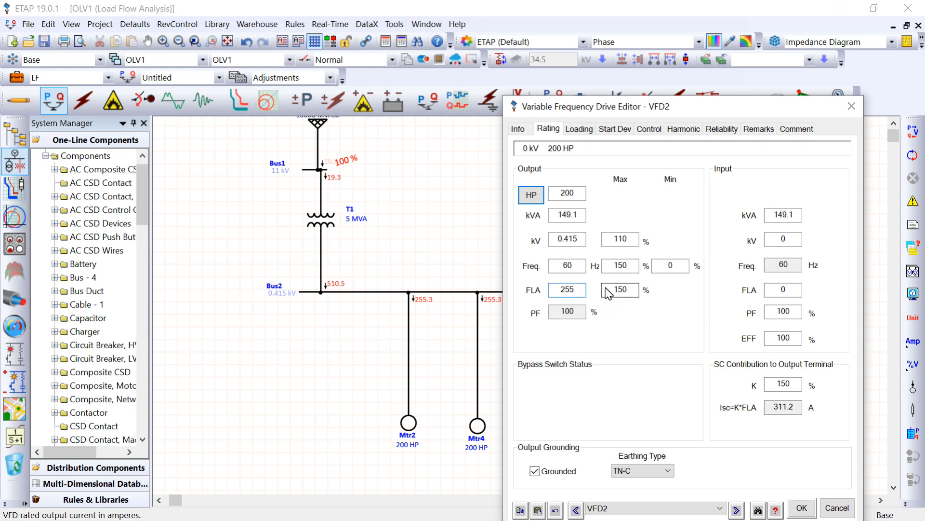
pyautogui.write('.3')
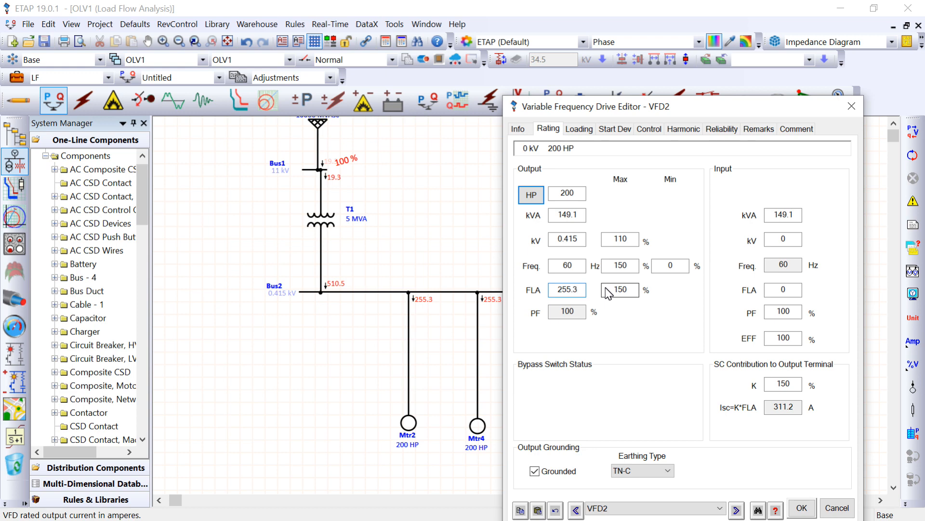
pyautogui.click(631, 311)
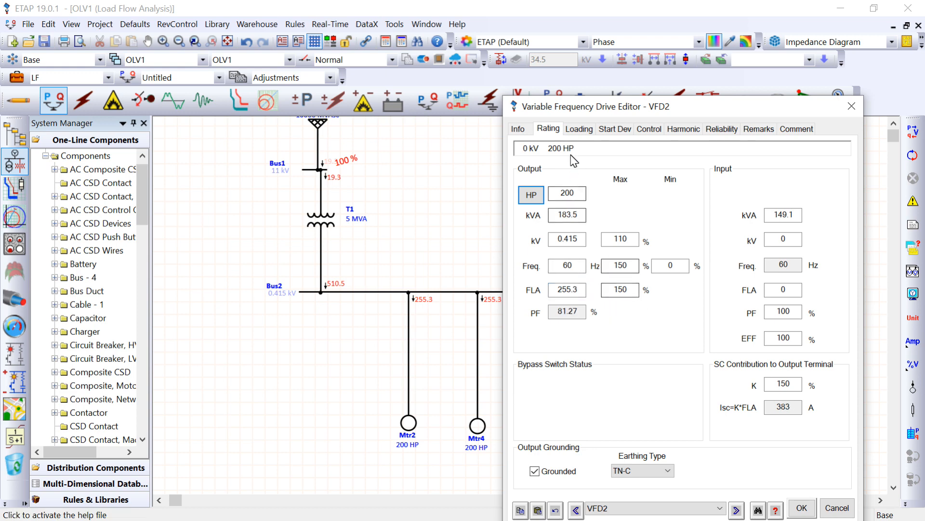
# - Review VFD2's loading data, then add three more stages to its starting device control scheme
pyautogui.click(579, 128)
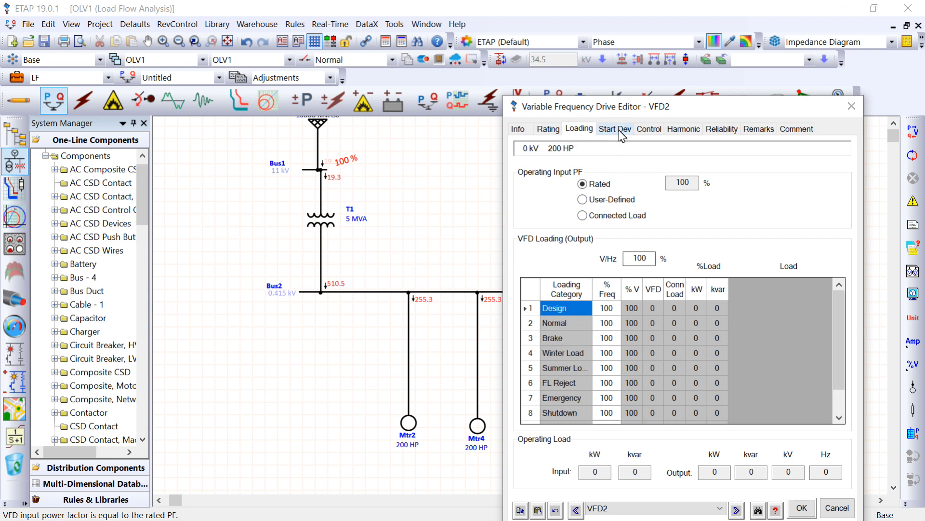
pyautogui.click(616, 129)
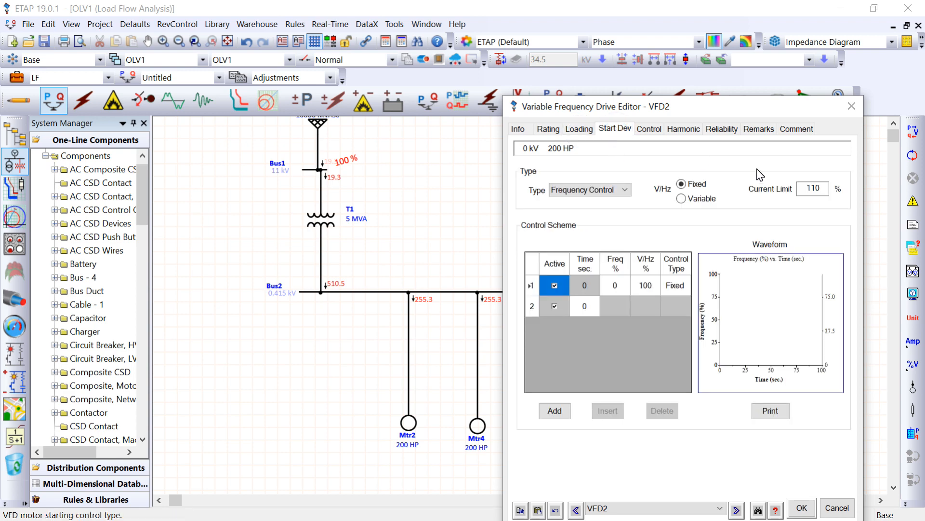
pyautogui.moveTo(635, 107); pyautogui.dragTo(563, 102)
pyautogui.click(509, 124)
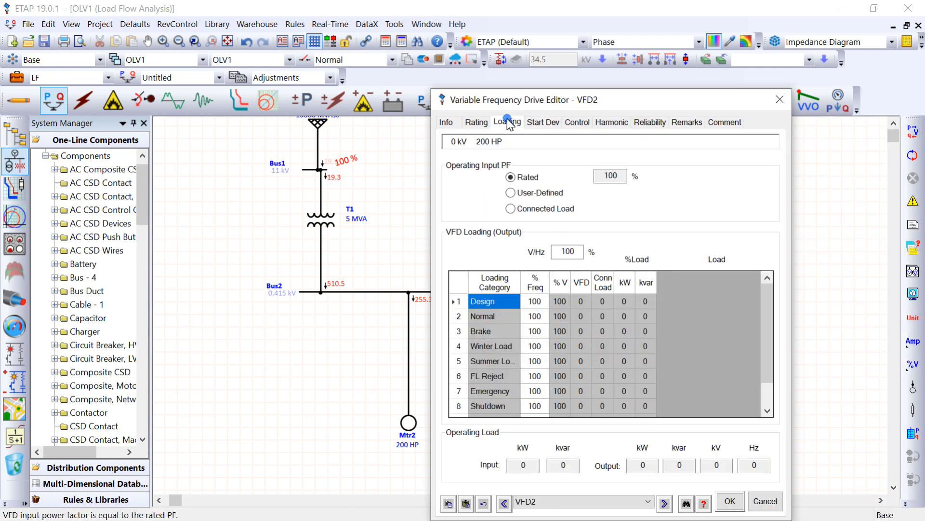
pyautogui.click(533, 123)
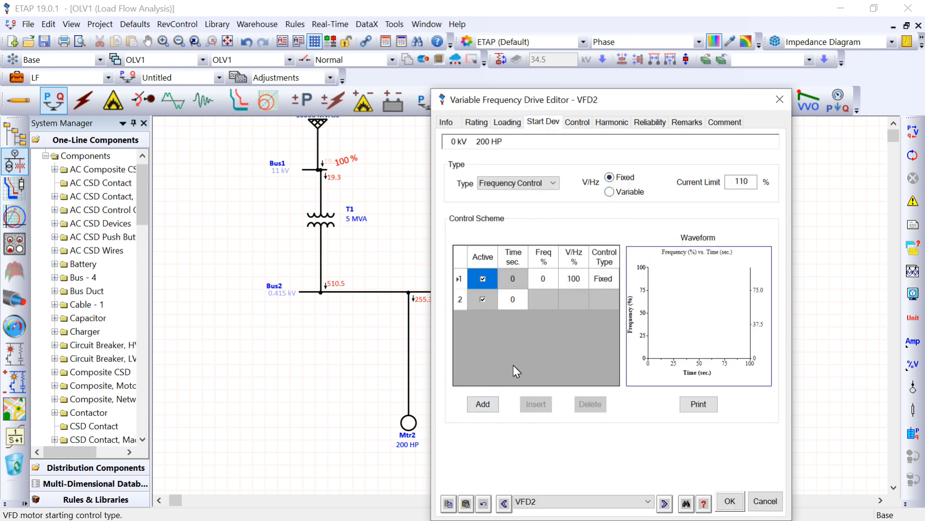
pyautogui.click(496, 404)
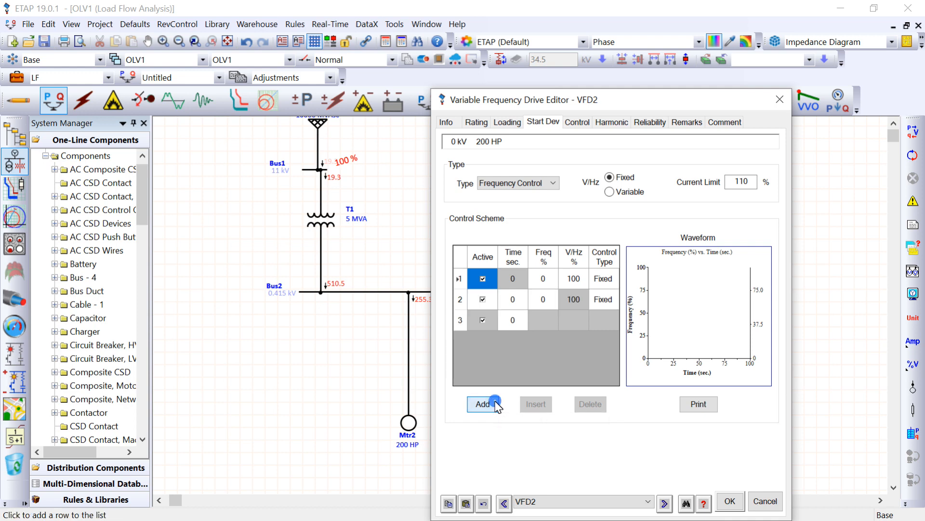
pyautogui.click(496, 404)
pyautogui.click(497, 404)
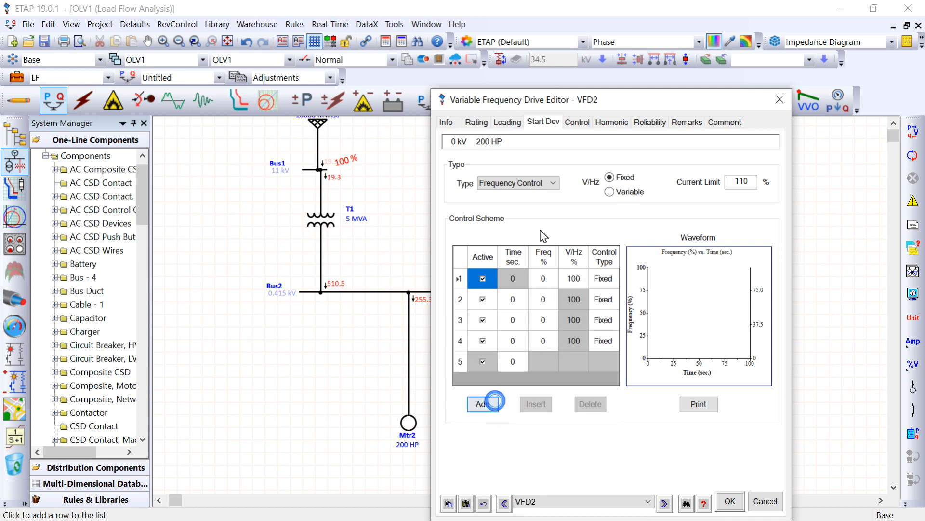
# - Set the V/Hz ratio of the starting control scheme to 600% in the first stage
pyautogui.click(572, 284)
pyautogui.click(543, 279)
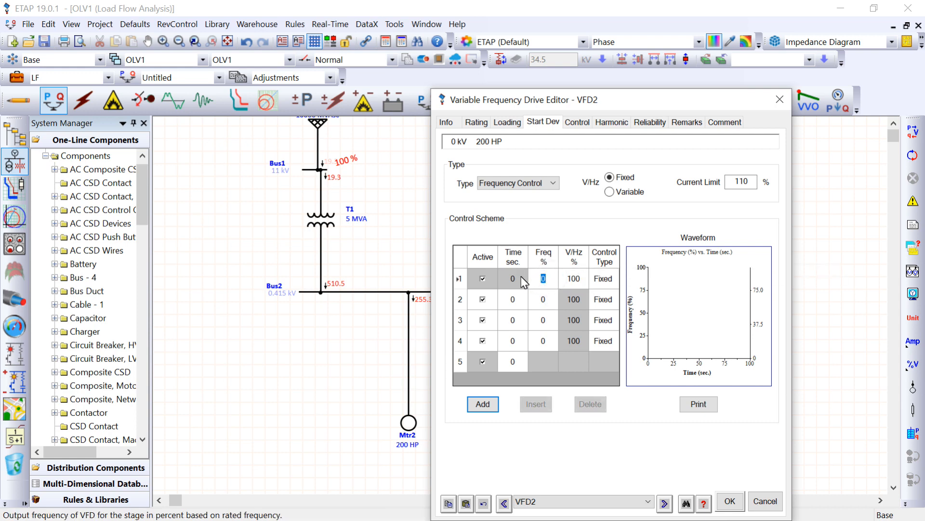
pyautogui.click(573, 279)
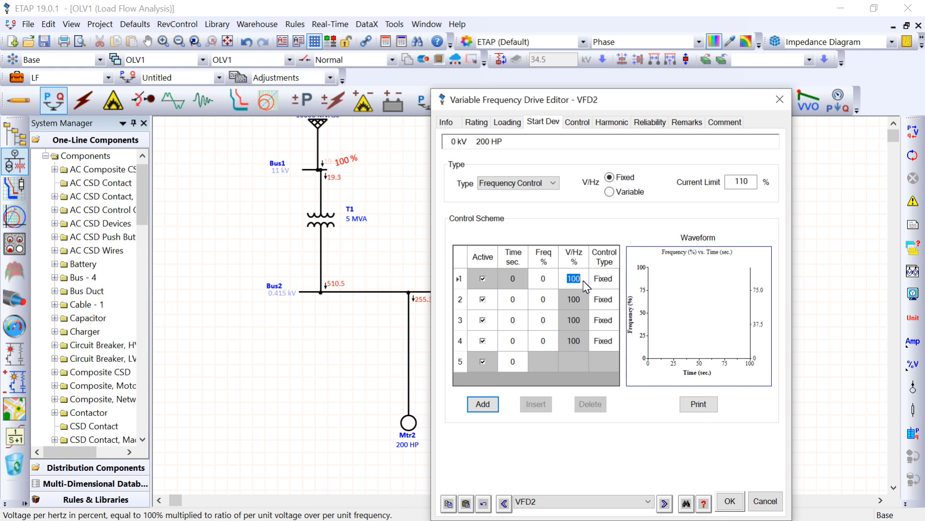
pyautogui.write('6')
pyautogui.press('Return')
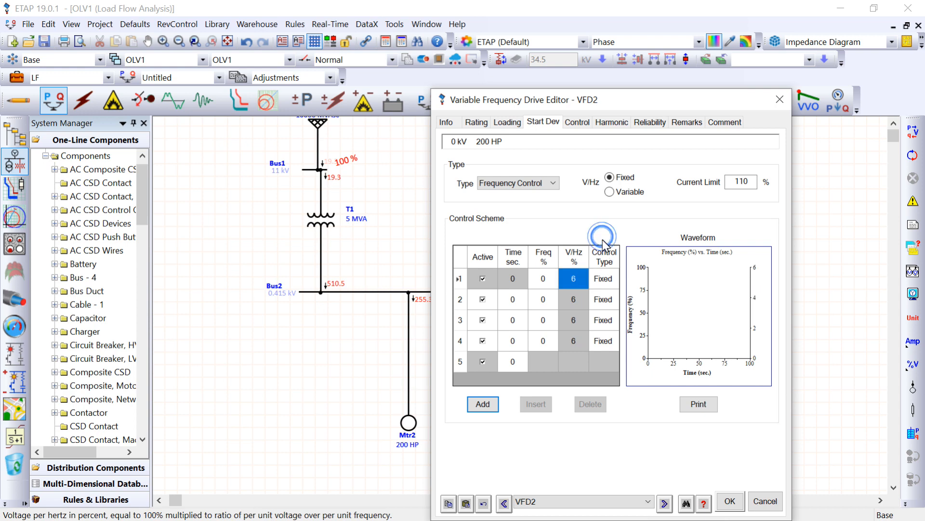
pyautogui.click(584, 278)
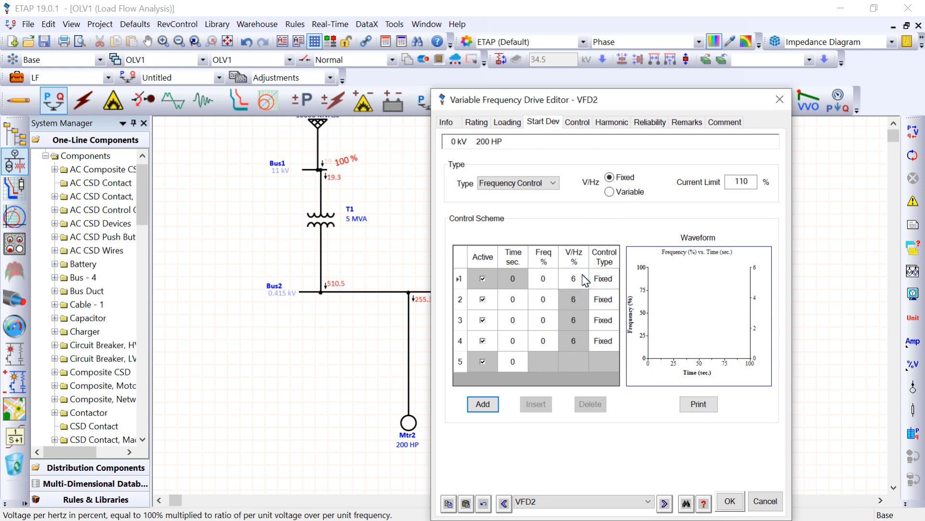
pyautogui.write('00')
pyautogui.press('Return')
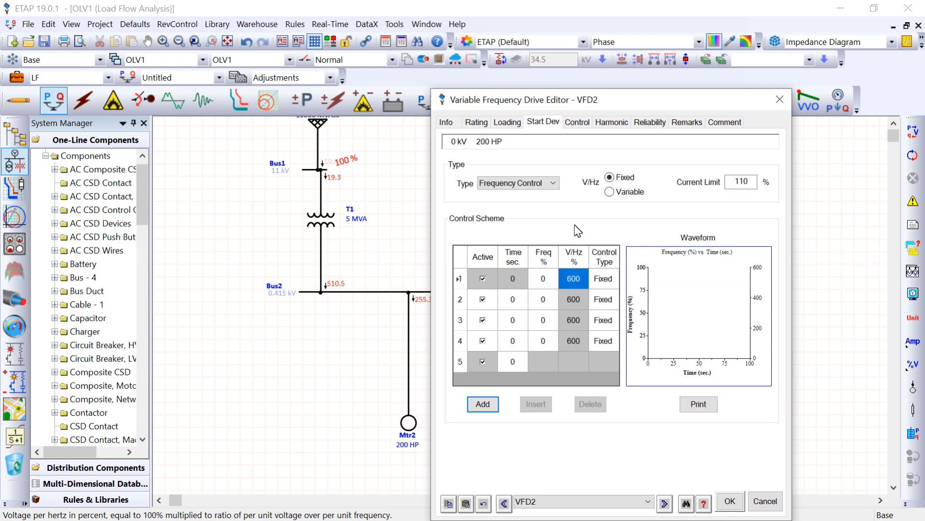
# - Set the first stage's frequency to 70% and the second stage to 75% at 1 second
pyautogui.click(542, 280)
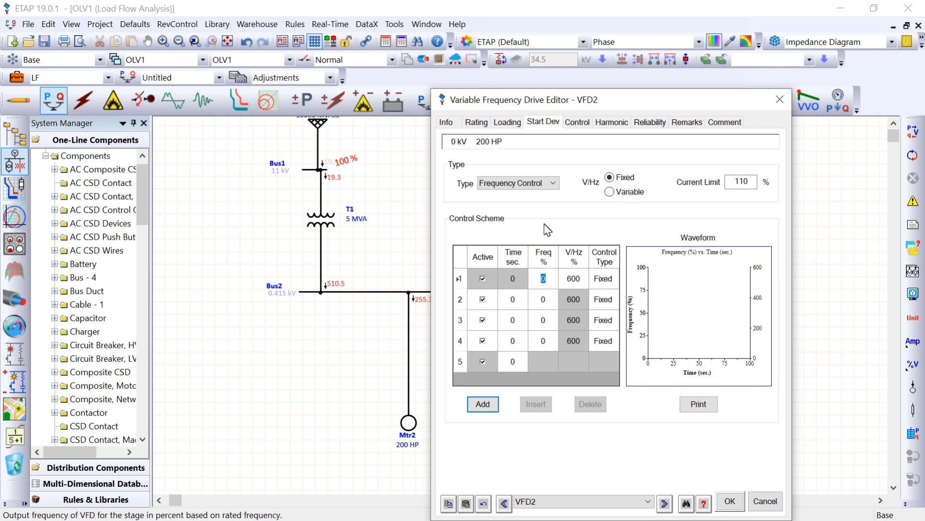
pyautogui.click(565, 213)
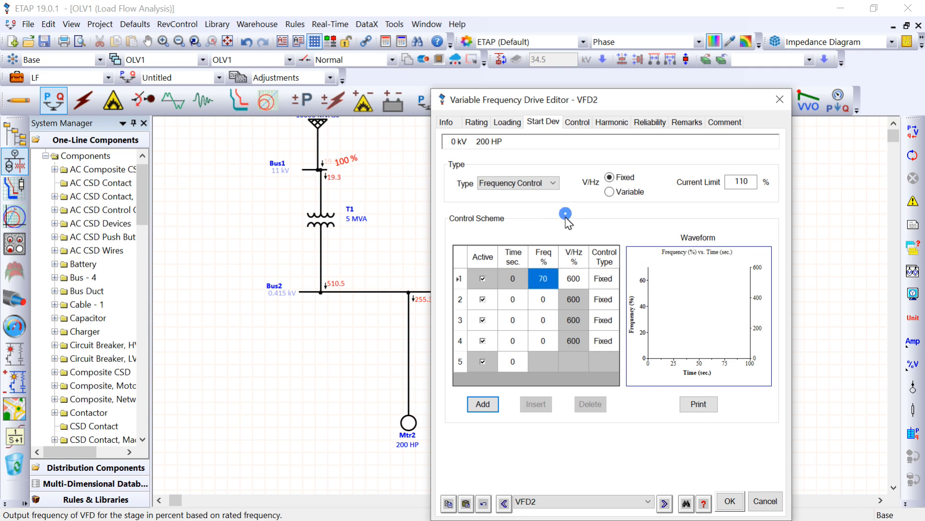
pyautogui.click(543, 299)
pyautogui.click(546, 300)
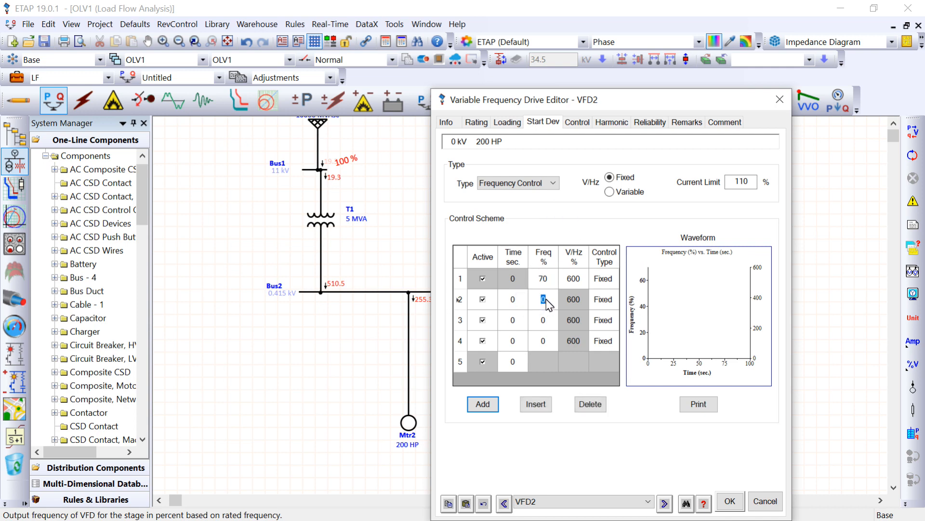
pyautogui.write('75')
pyautogui.click(513, 307)
pyautogui.click(512, 307)
pyautogui.write('1')
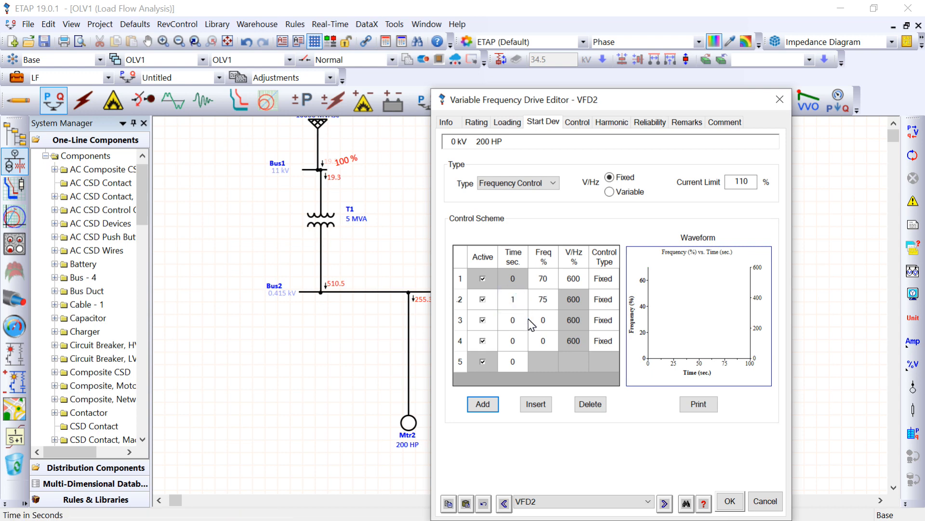
# - Set the third control stage to 85% frequency at 2 seconds
pyautogui.click(539, 321)
pyautogui.click(540, 321)
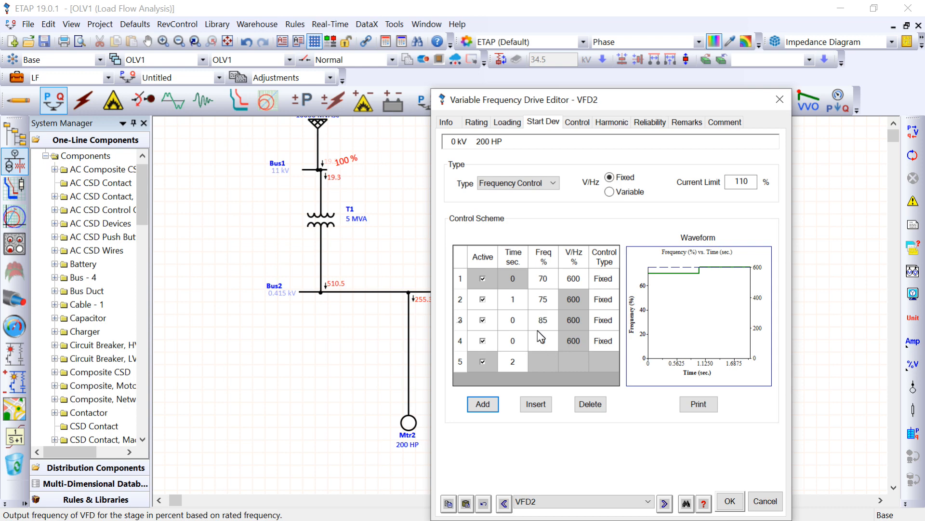
pyautogui.click(519, 320)
pyautogui.click(519, 320)
pyautogui.write('2')
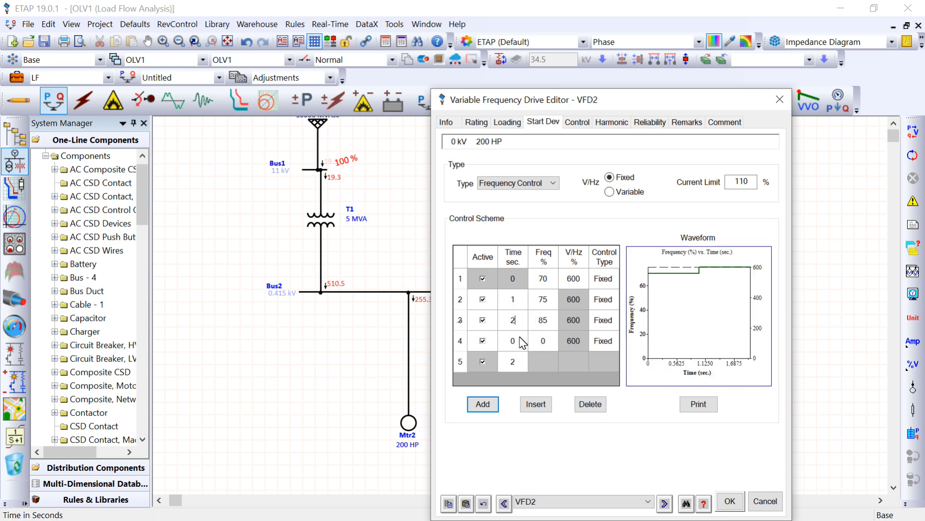
# - Set the fourth control stage to 95% frequency at 3 seconds
pyautogui.click(534, 339)
pyautogui.click(534, 339)
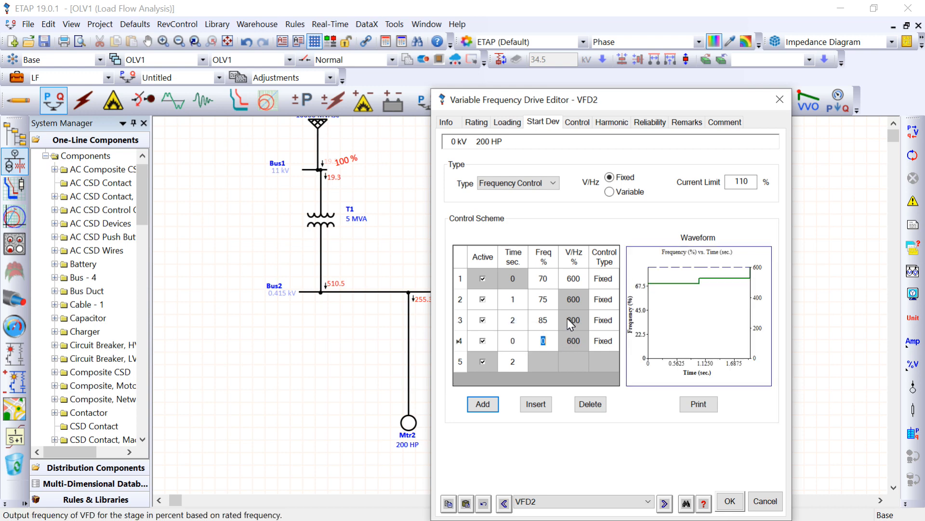
pyautogui.write('95')
pyautogui.click(548, 367)
pyautogui.click(522, 341)
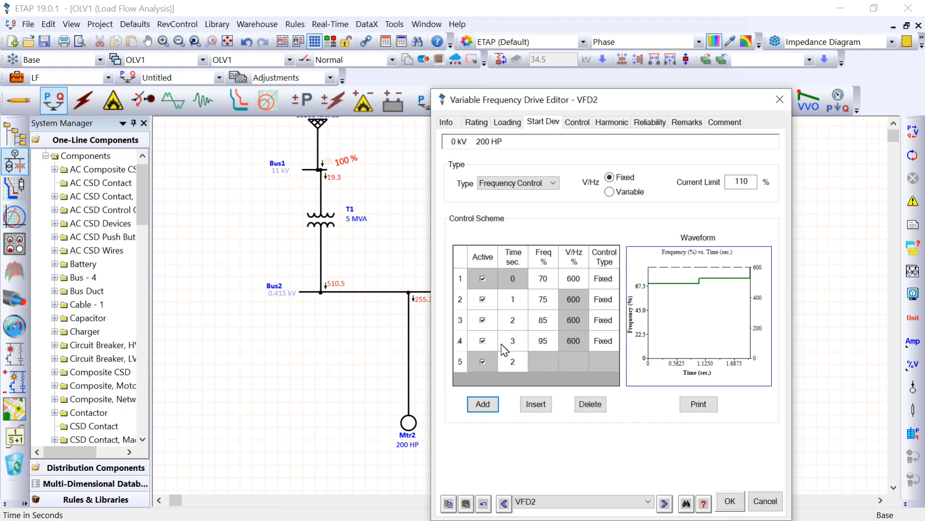
pyautogui.press('Return')
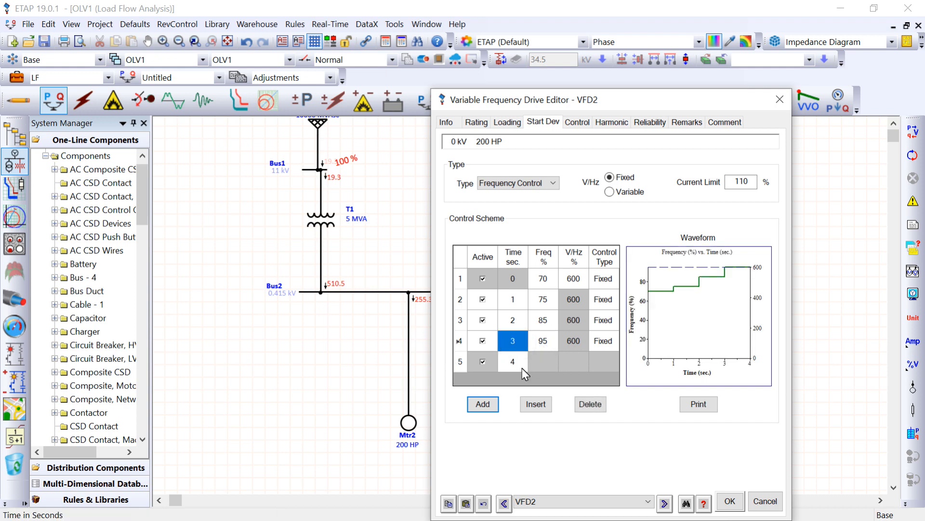
# - Change the control type of the first three stages to Ramp
pyautogui.click(615, 278)
pyautogui.click(613, 276)
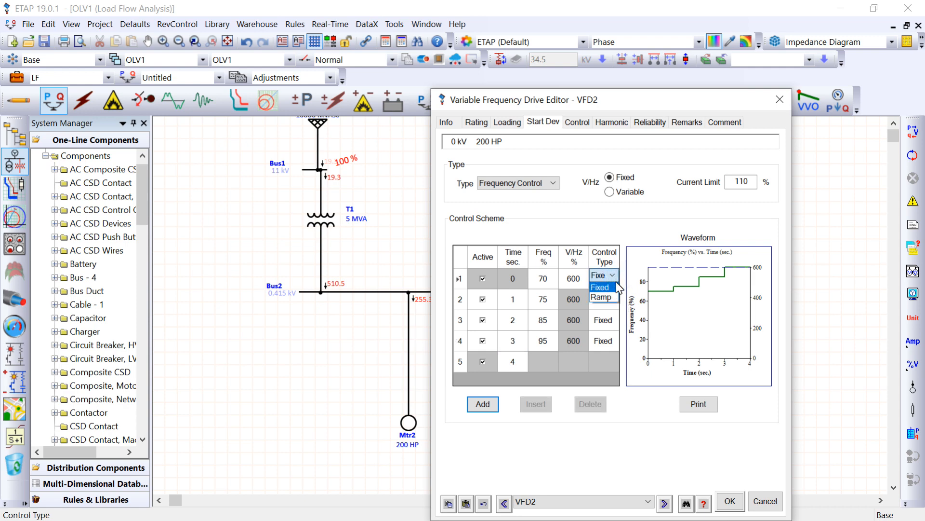
pyautogui.click(608, 297)
pyautogui.click(609, 298)
pyautogui.click(611, 296)
pyautogui.click(610, 319)
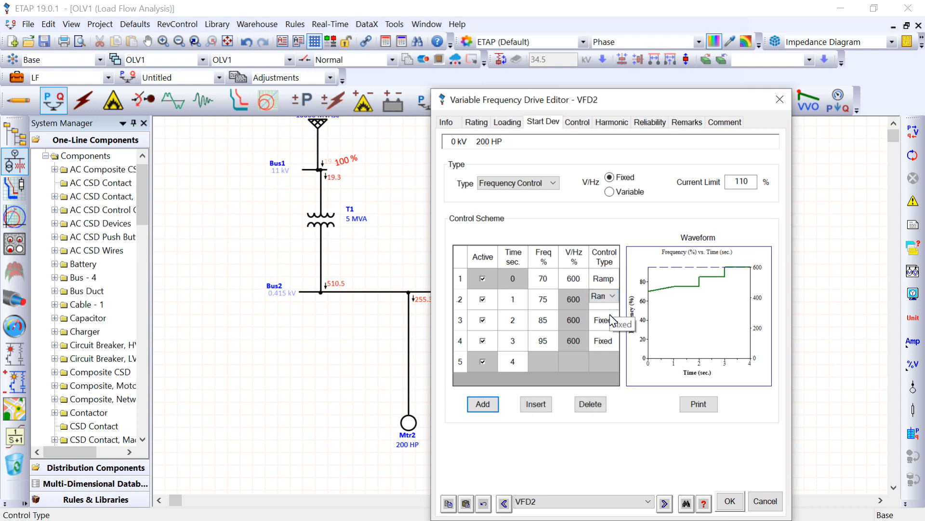
pyautogui.click(612, 320)
pyautogui.click(608, 336)
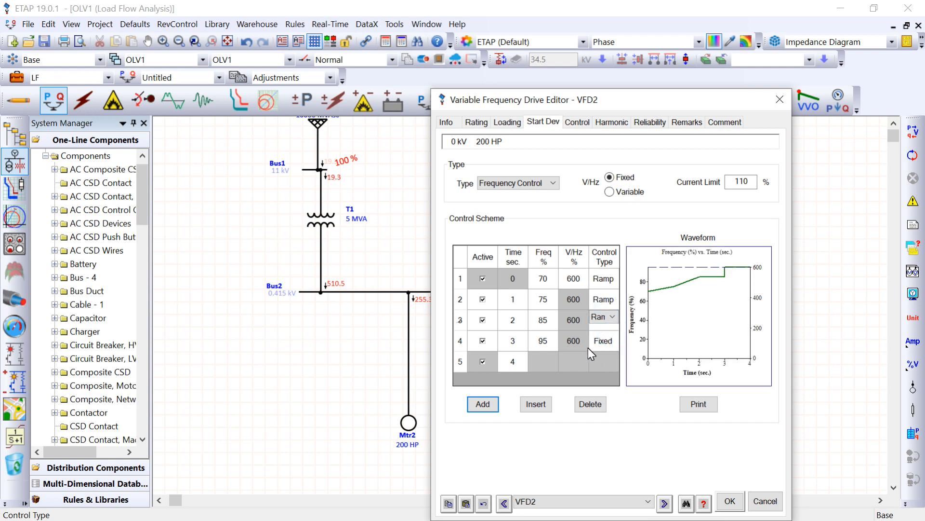
# - Keep the fourth stage's control type at Fixed and accept VFD2's settings
pyautogui.click(603, 342)
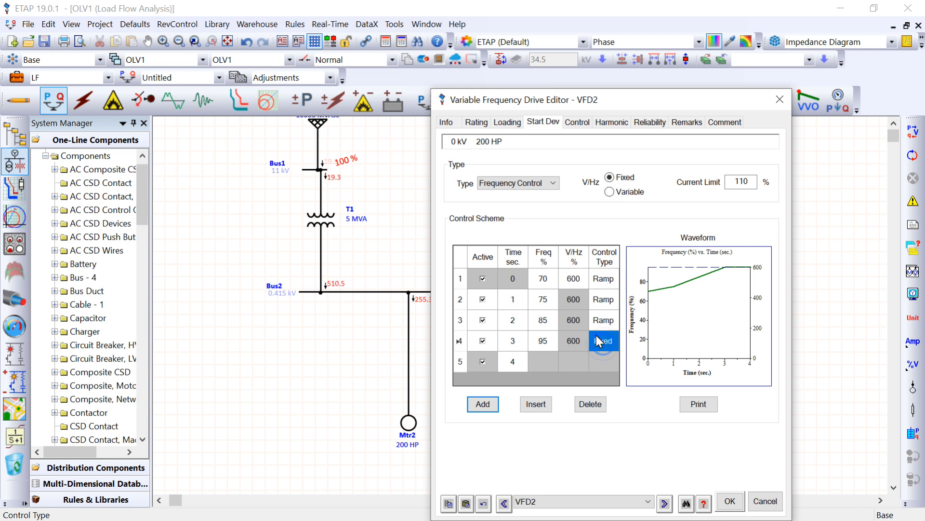
pyautogui.click(599, 345)
pyautogui.click(548, 346)
pyautogui.click(603, 345)
pyautogui.click(583, 359)
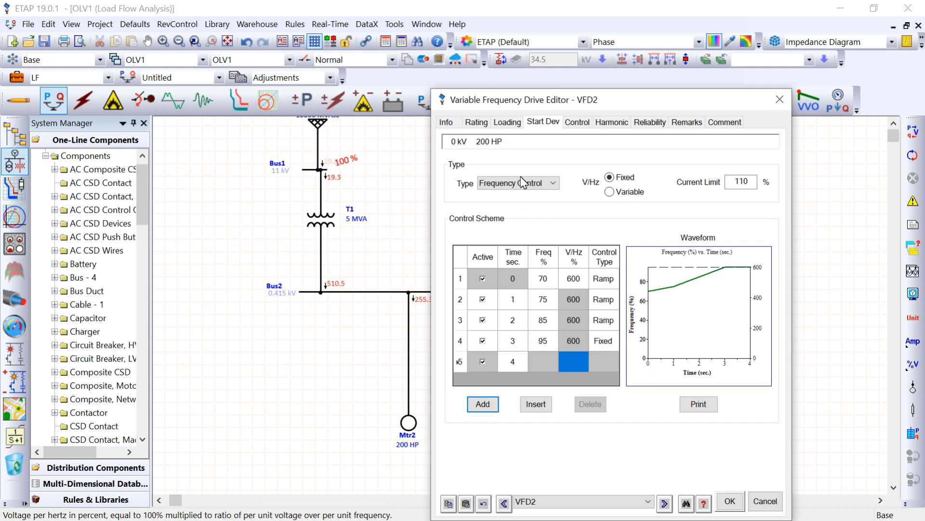
pyautogui.click(731, 495)
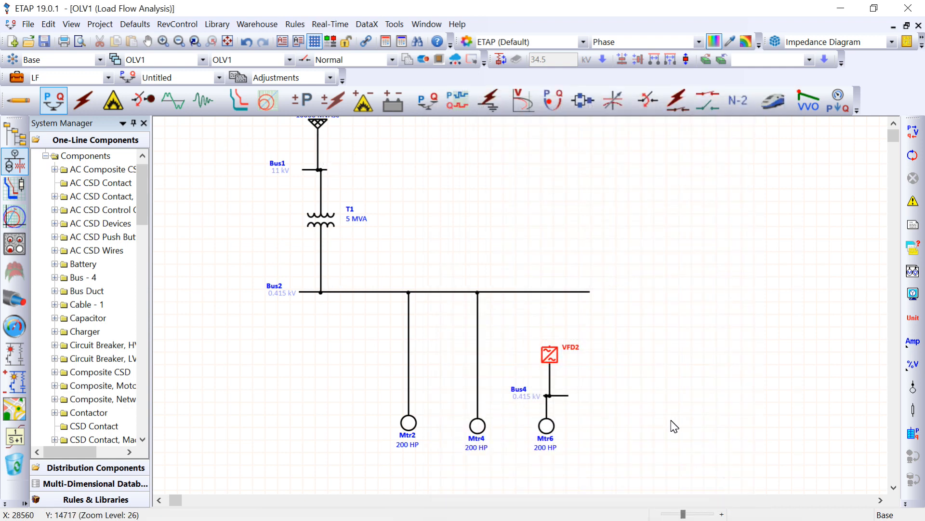
# - Move VFD2 slightly down above Bus4, switch to Edit mode, and connect the drive's input to Bus2
pyautogui.click(550, 346)
pyautogui.moveTo(551, 355); pyautogui.dragTo(554, 366)
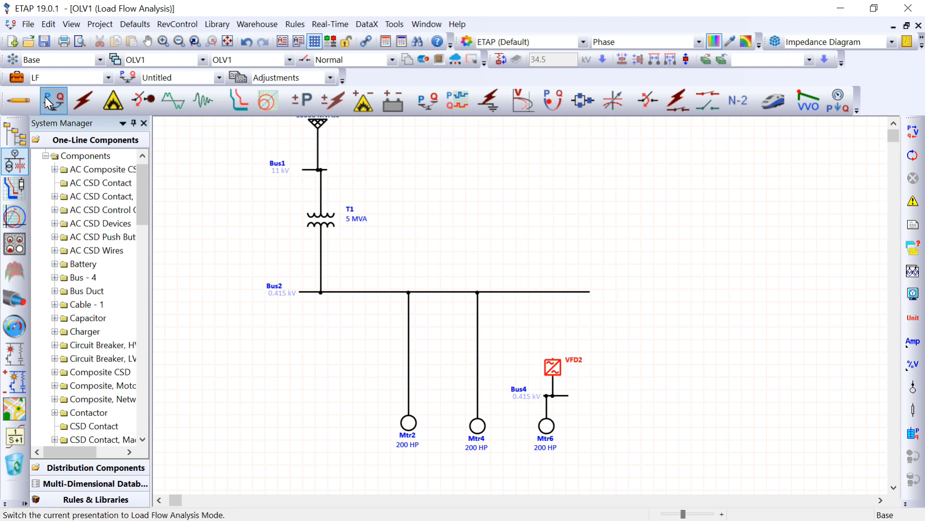
pyautogui.click(18, 100)
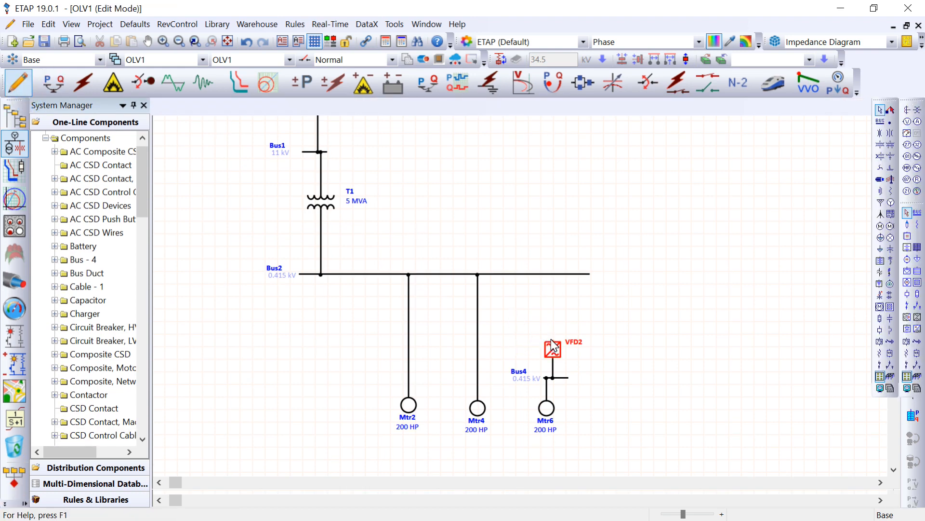
pyautogui.moveTo(549, 334); pyautogui.dragTo(551, 276)
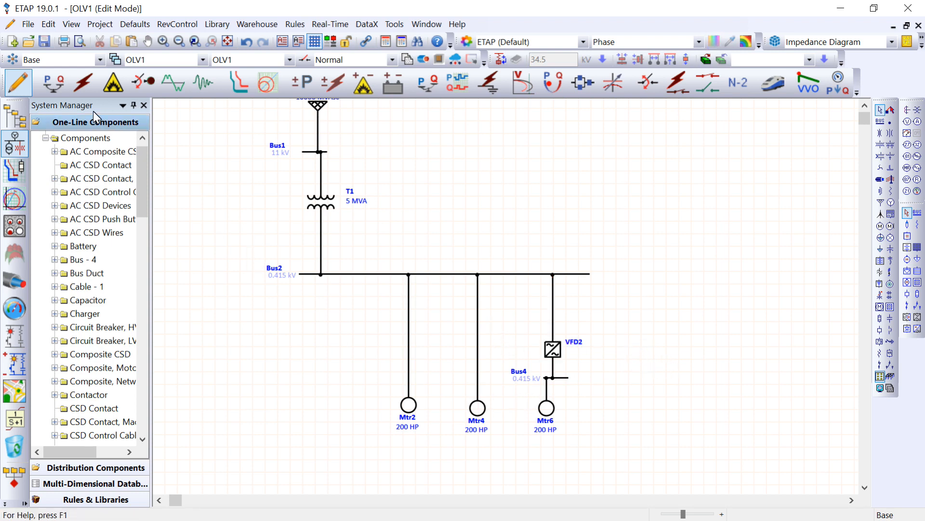
# - Switch to Motor Acceleration Analysis and delete the existing event Q1 from the MS study case
pyautogui.click(155, 88)
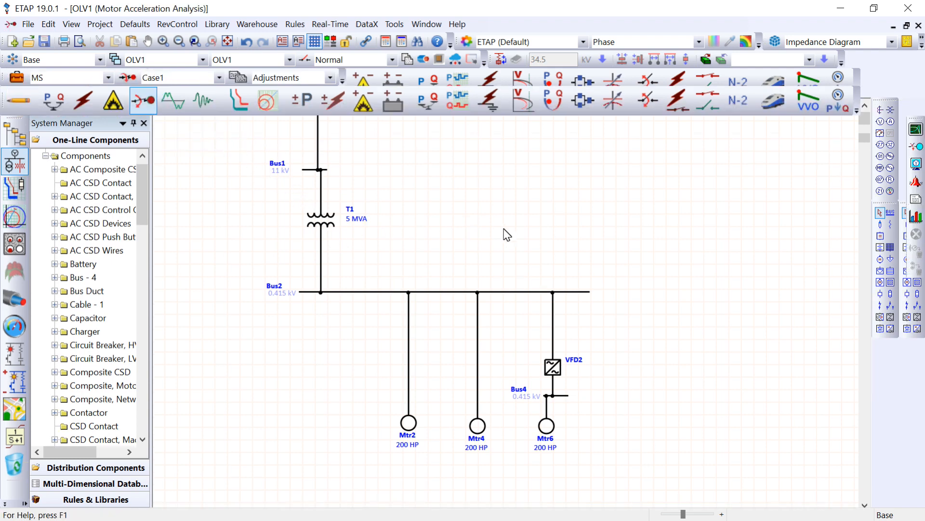
pyautogui.click(16, 79)
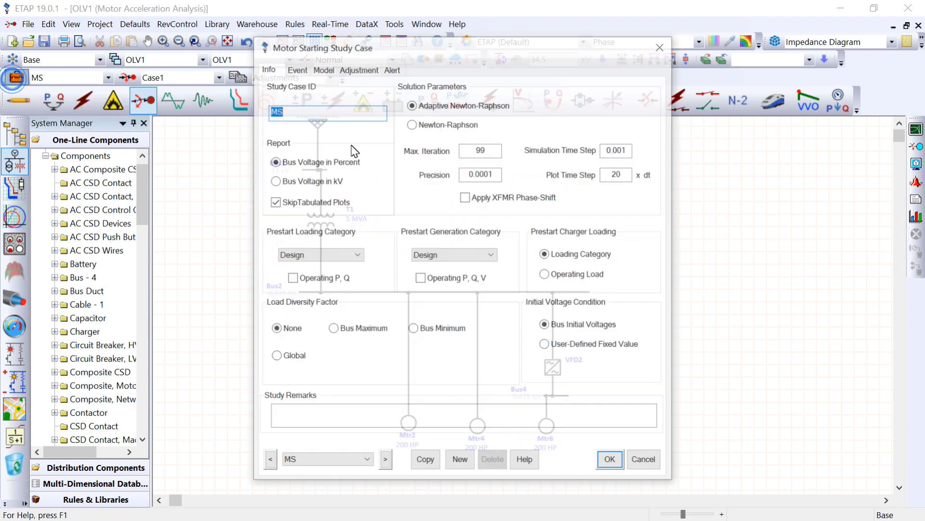
pyautogui.click(296, 69)
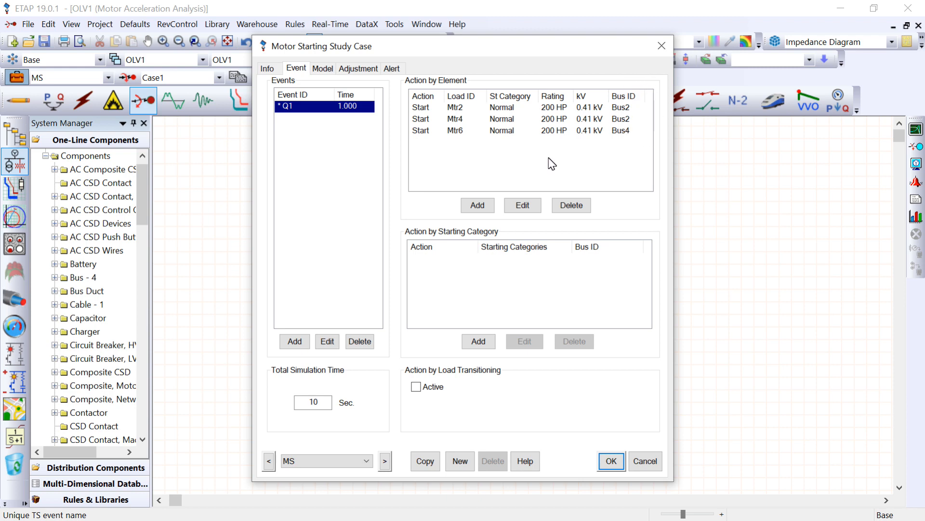
pyautogui.click(360, 341)
# - Add an active event with ID Q1 at a time of 1 second
pyautogui.click(294, 341)
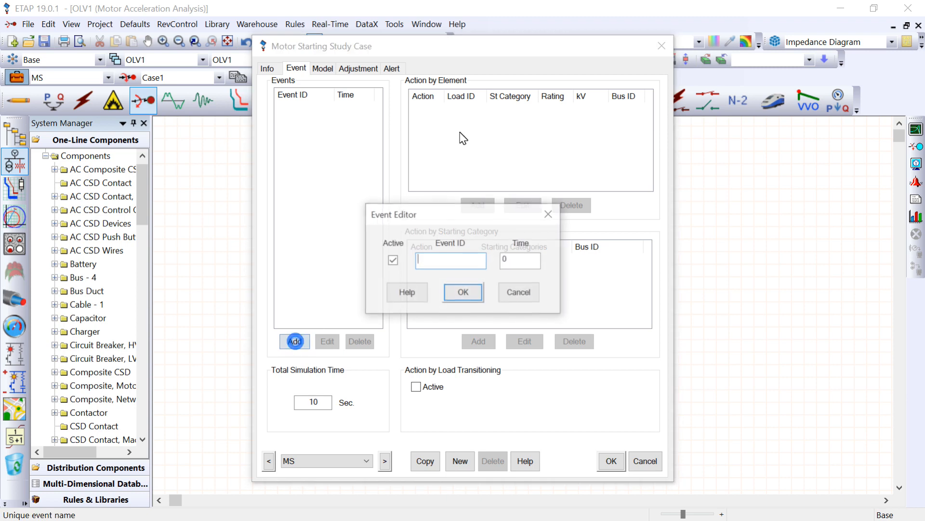
pyautogui.write('Q1')
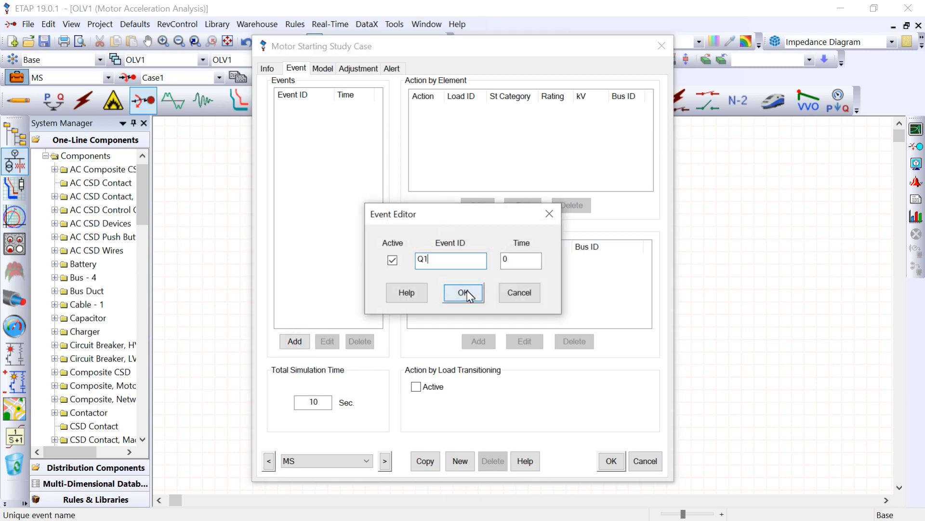
pyautogui.click(524, 259)
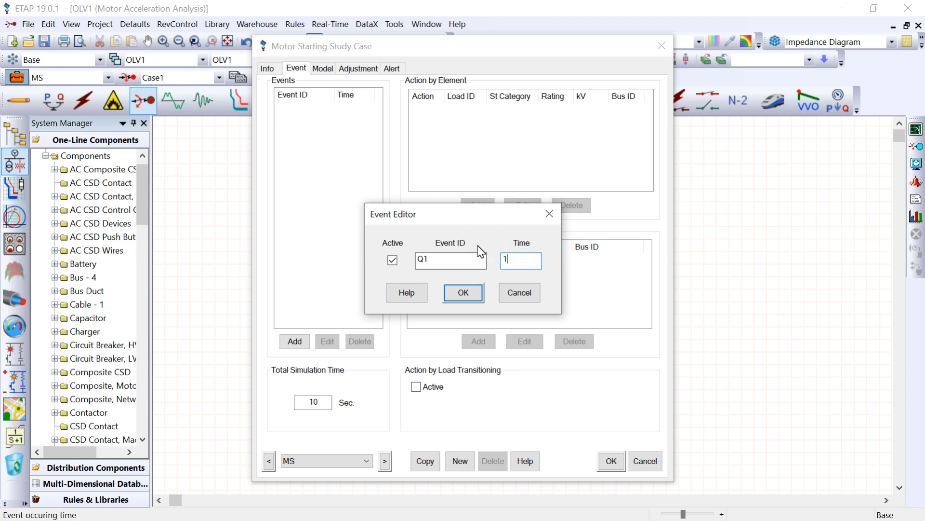
pyautogui.click(464, 293)
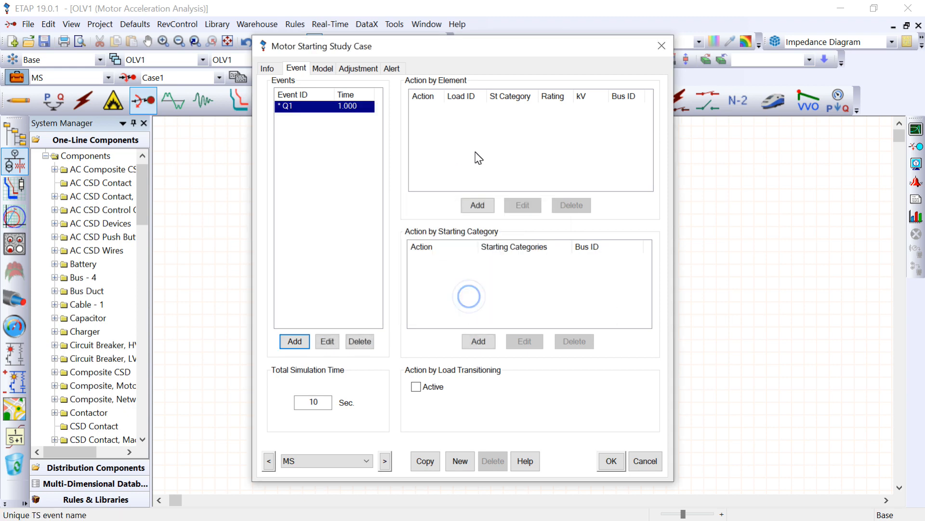
# - Add a Start action for motor Mtr2 to event Q1 with the Normal starting category
pyautogui.click(478, 204)
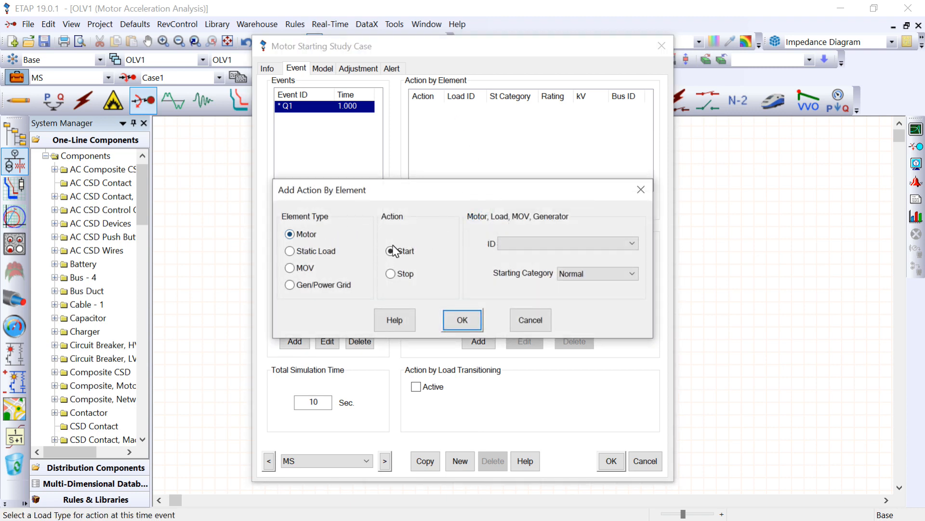
pyautogui.click(506, 250)
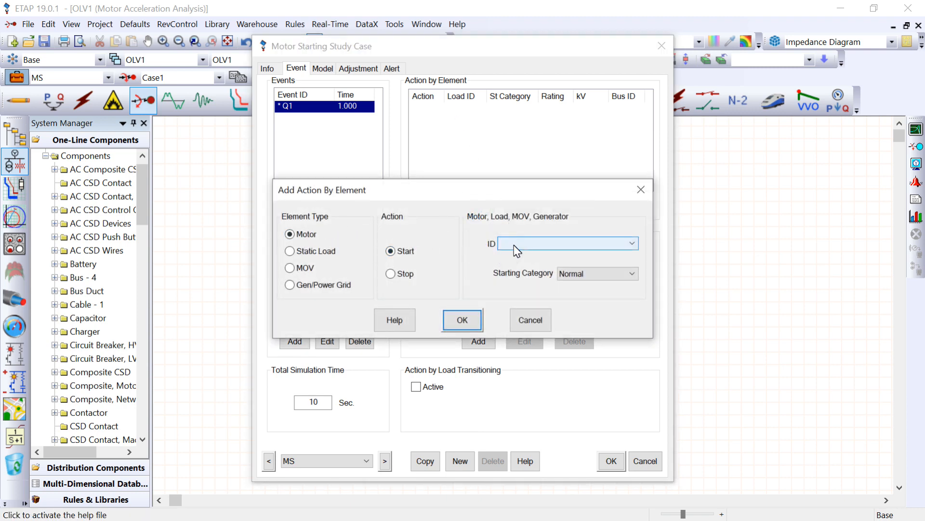
pyautogui.click(514, 245)
pyautogui.click(534, 256)
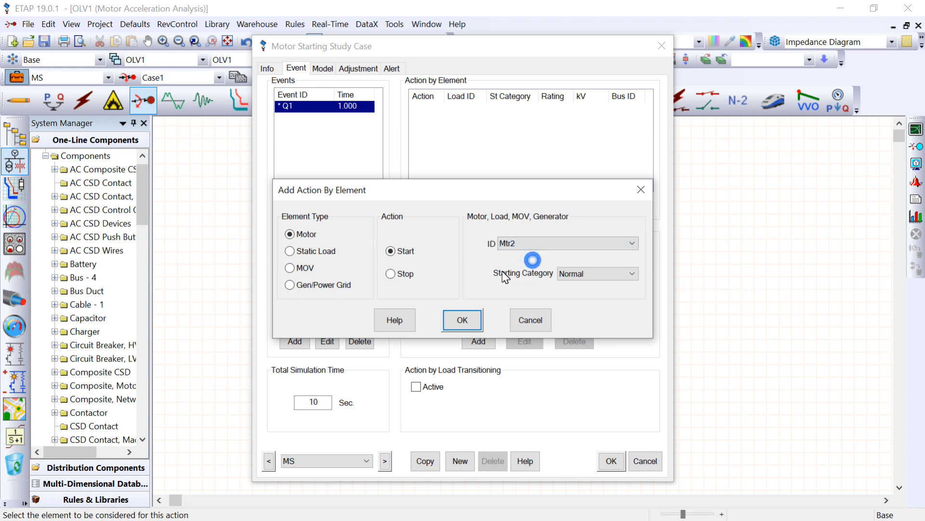
pyautogui.click(474, 318)
# - Add a Start action for motor Mtr4 to event Q1 with the Normal starting category
pyautogui.click(482, 206)
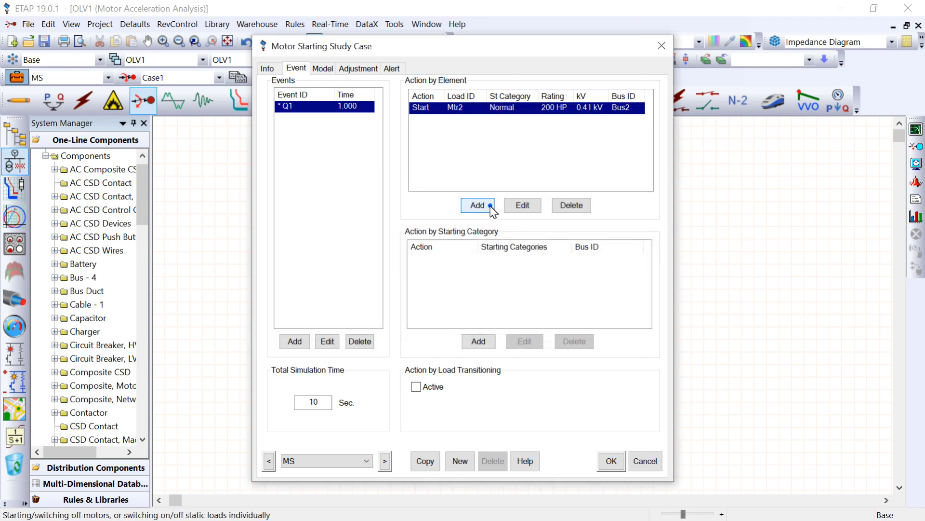
pyautogui.click(519, 244)
pyautogui.click(520, 255)
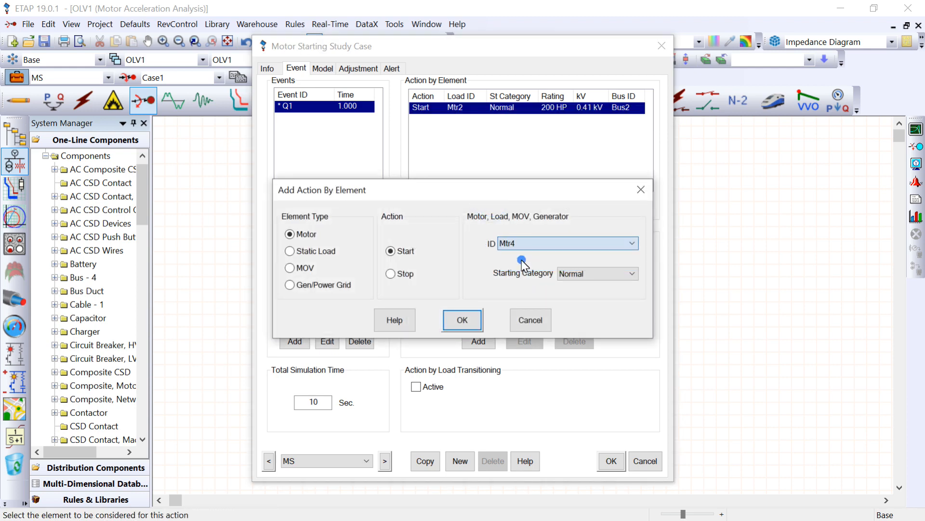
pyautogui.click(463, 319)
# - Add a Start action for motor Mtr6 with the Normal starting category and accept the study case
pyautogui.click(486, 207)
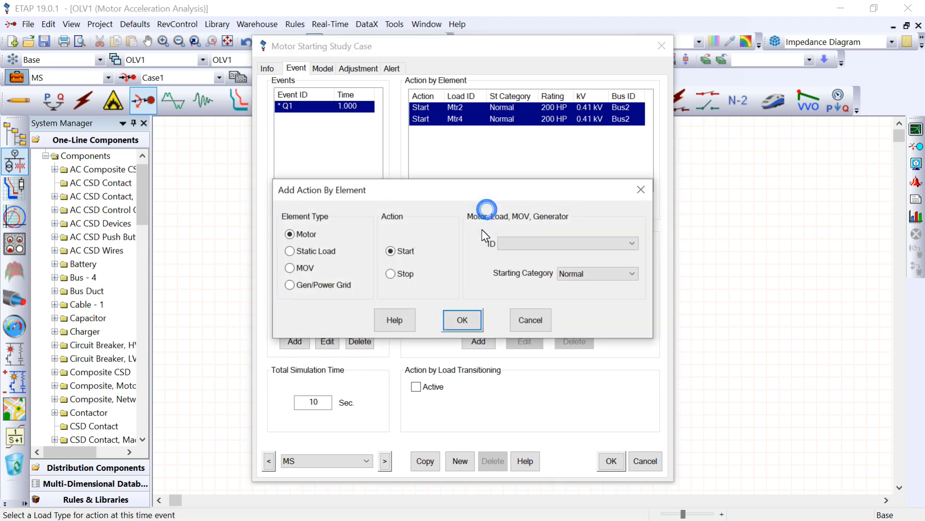
pyautogui.click(511, 242)
pyautogui.click(510, 256)
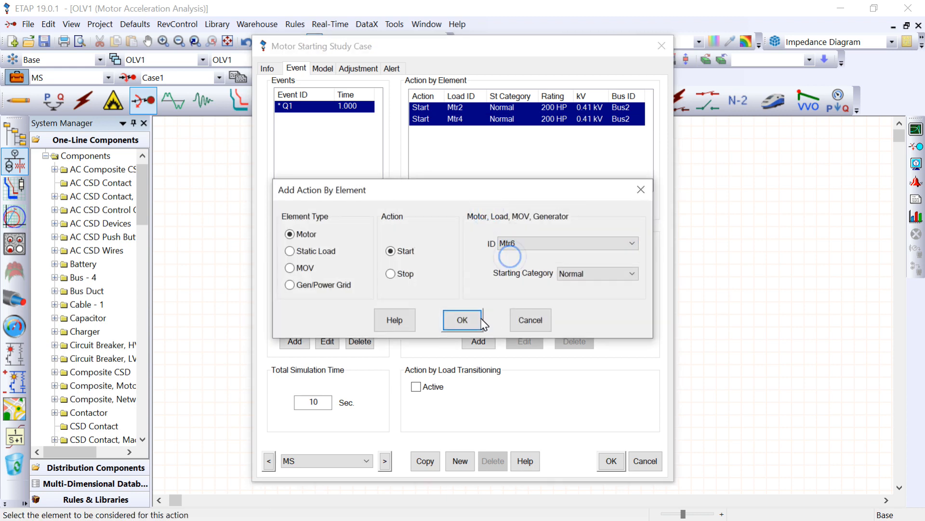
pyautogui.click(462, 320)
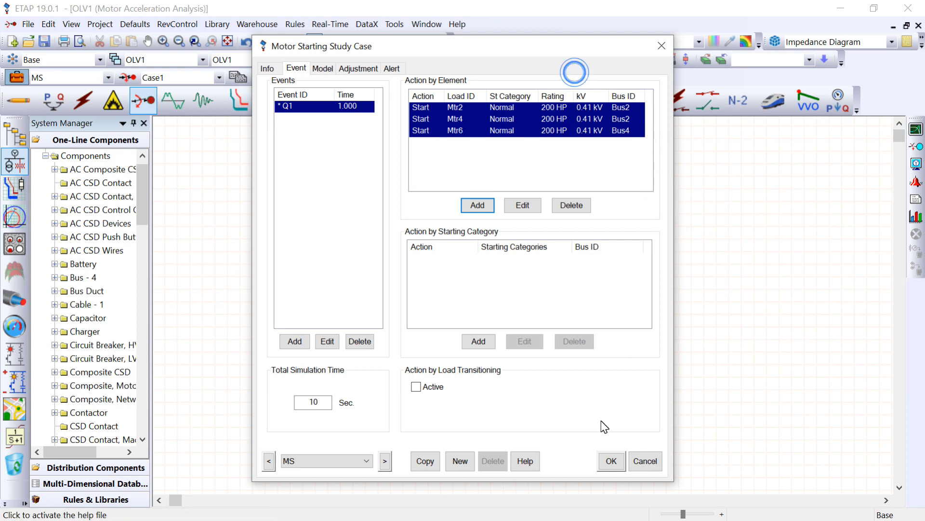
pyautogui.click(611, 461)
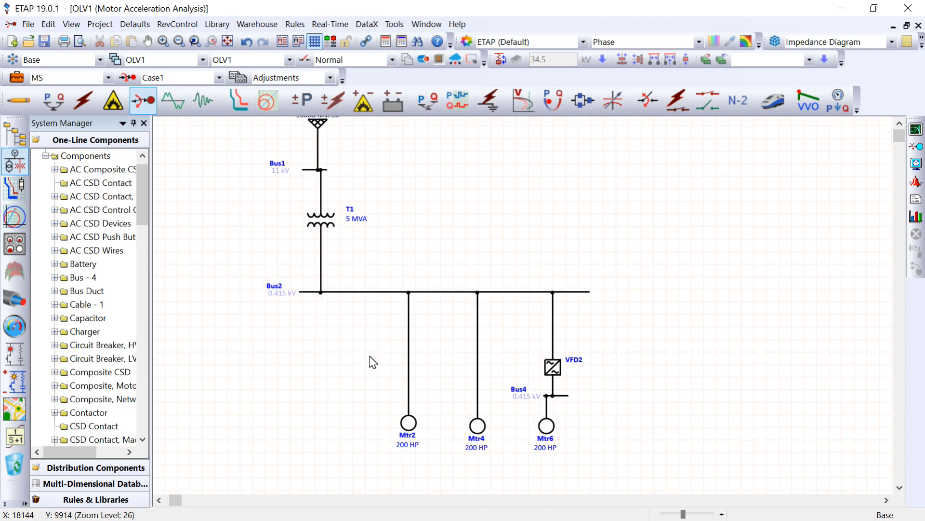
# - Run the dynamic motor starting study, shrink the alert view, and move the time slider window clear of the motor feeders
pyautogui.scroll(-2, 372, 362)
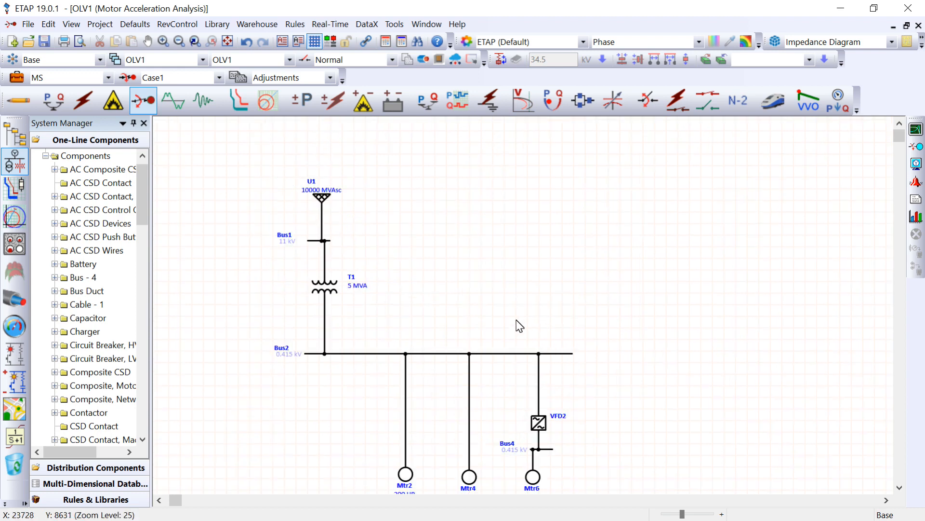
pyautogui.scroll(-1, 486, 289)
pyautogui.scroll(1, 489, 268)
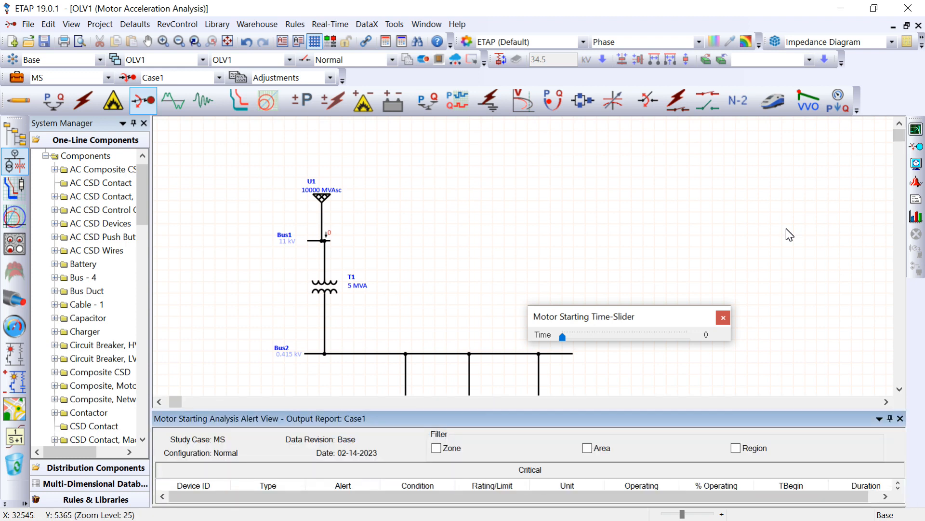
pyautogui.click(602, 415)
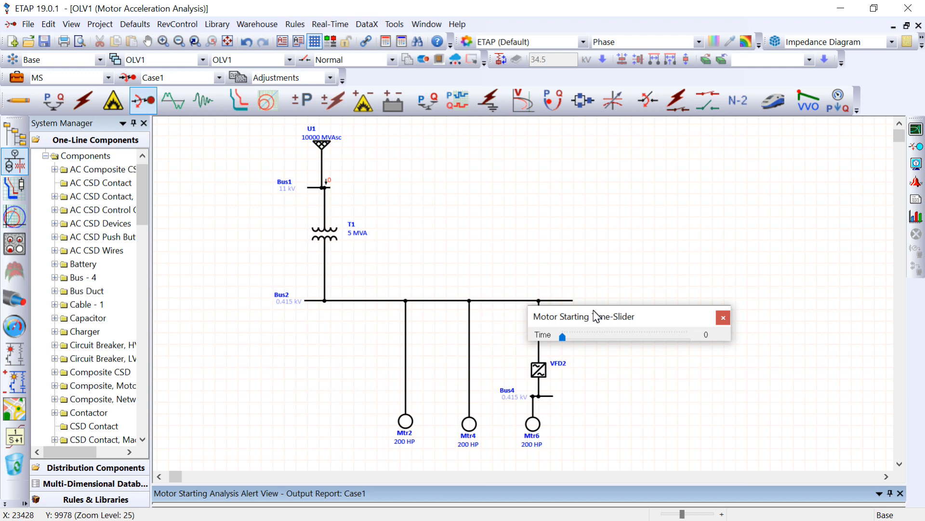
pyautogui.moveTo(597, 320); pyautogui.dragTo(523, 247)
# - Step the motor starting time through 1, 1.98, 3.98 and 8.94 seconds to examine the feeder currents on the diagram
pyautogui.click(523, 246)
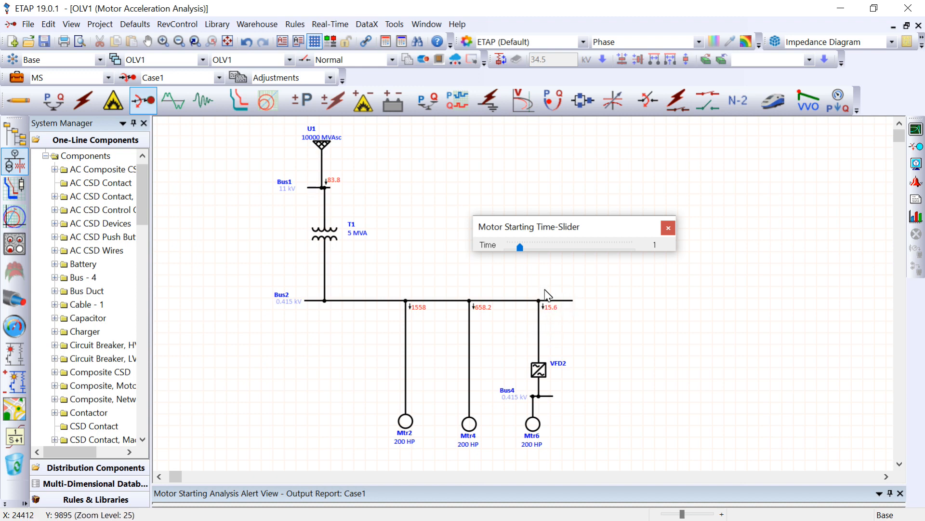
pyautogui.moveTo(519, 247); pyautogui.dragTo(533, 249)
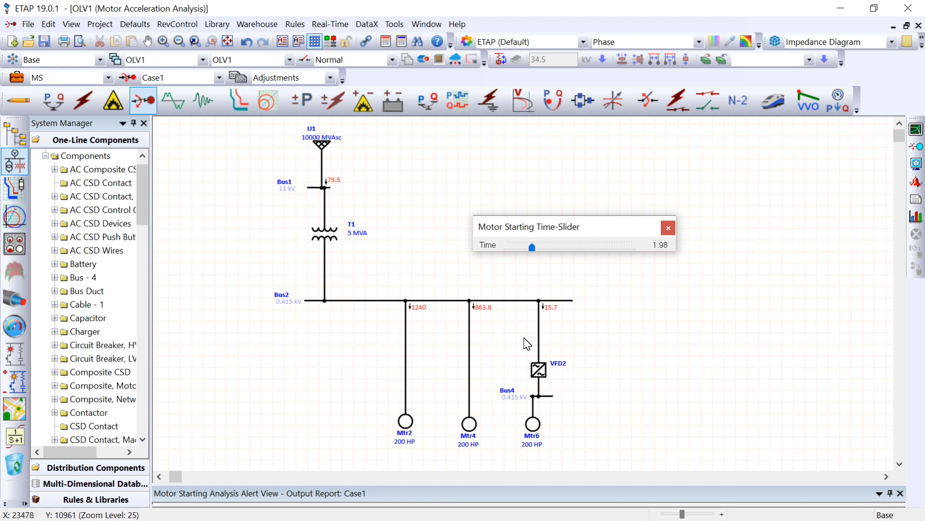
pyautogui.moveTo(533, 249); pyautogui.dragTo(557, 251)
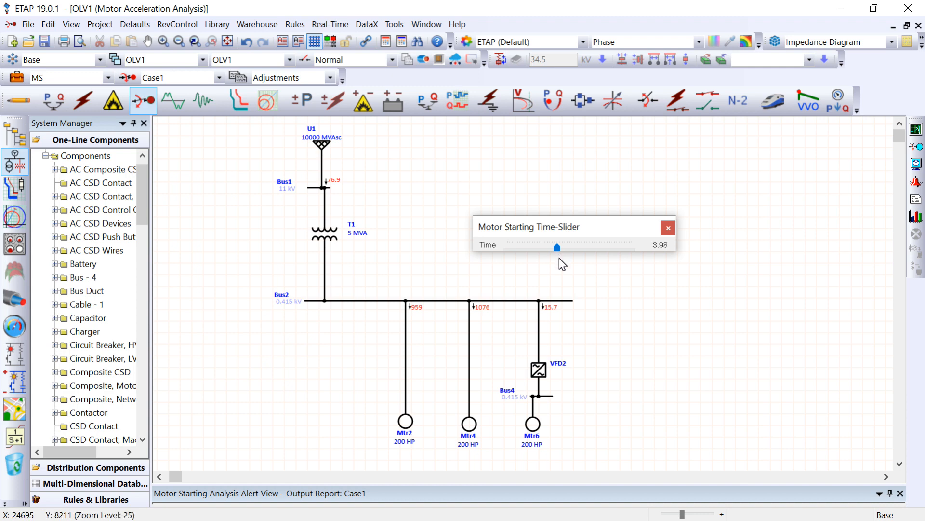
pyautogui.moveTo(558, 245); pyautogui.dragTo(622, 248)
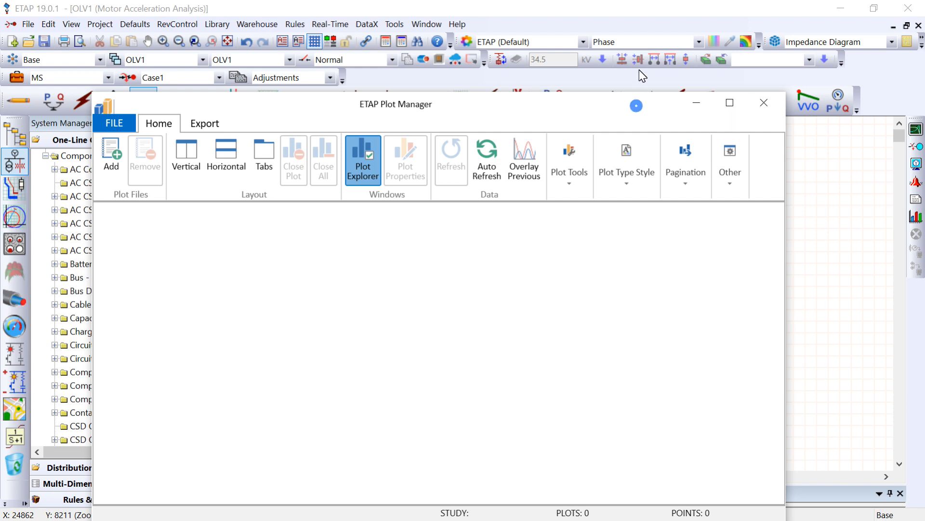
# - In ETAP Plot Manager, restore the plots from the last session, examine the motor current, speed and torque curves, and minimize it
pyautogui.click(735, 65)
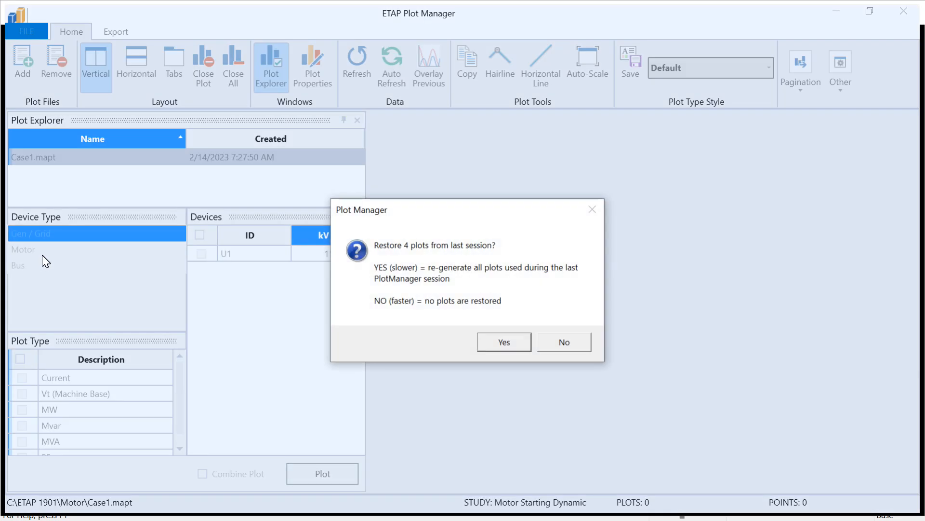
pyautogui.click(499, 343)
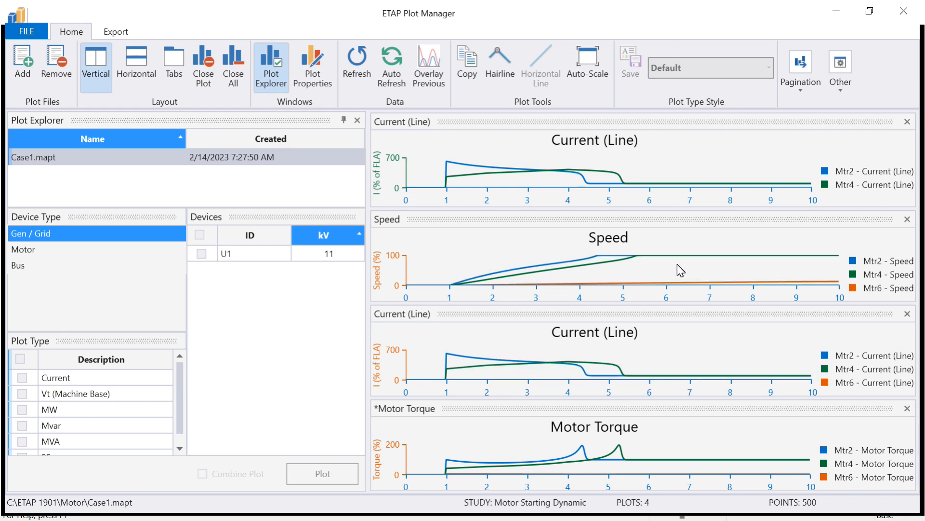
pyautogui.click(837, 12)
# - Review Mtr6's nameplate ratings and inertia data, then close its editor
pyautogui.click(532, 424)
pyautogui.doubleClick(532, 424)
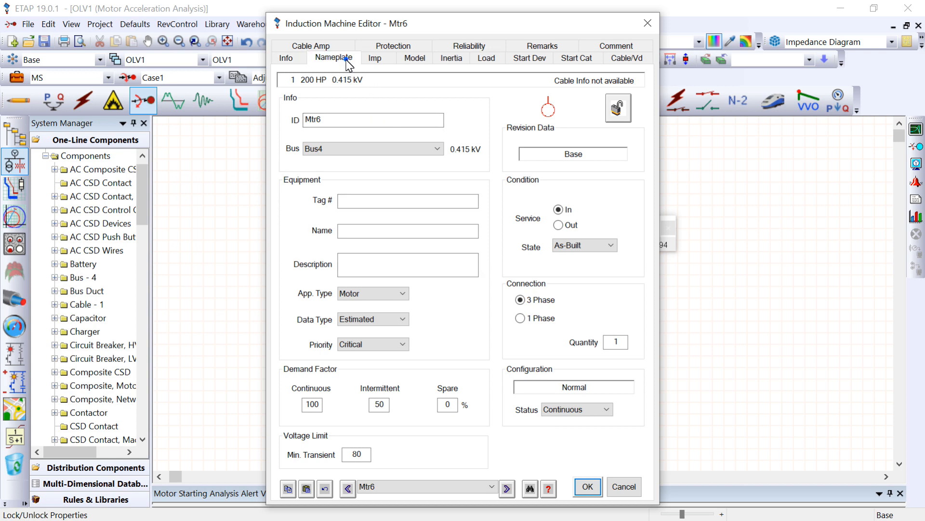
pyautogui.click(343, 59)
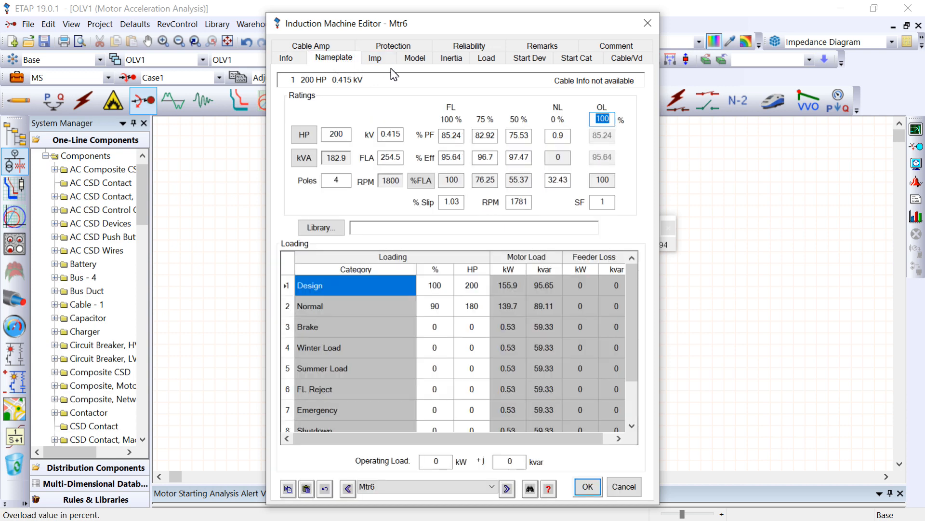
pyautogui.click(451, 58)
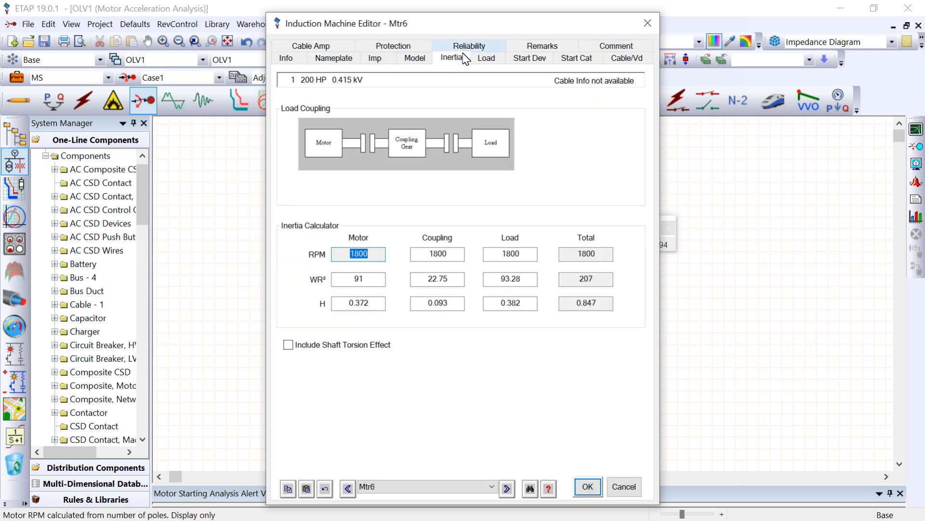
pyautogui.click(648, 23)
# - Review VFD2's loading and starting device data, set its first frequency-control stage to 800% V/Hz, and accept the changes
pyautogui.doubleClick(539, 367)
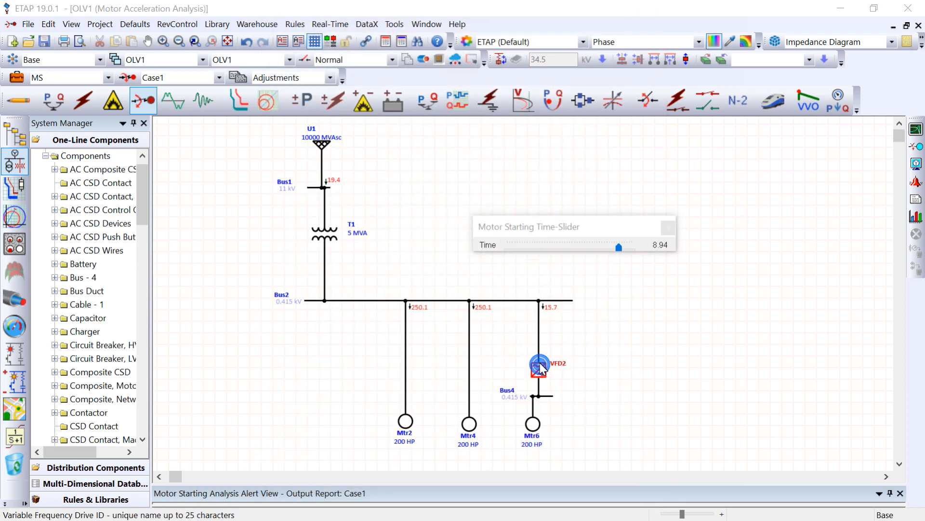
pyautogui.click(339, 78)
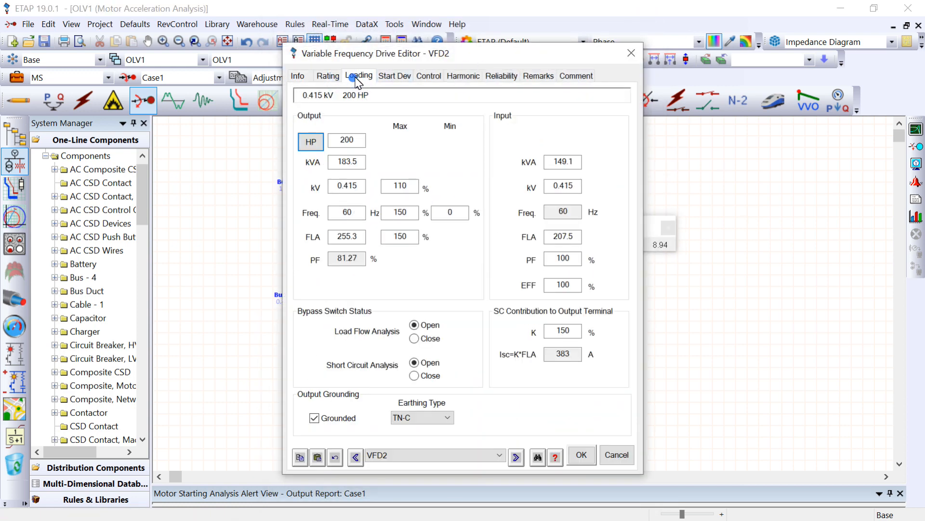
pyautogui.click(360, 76)
pyautogui.click(387, 75)
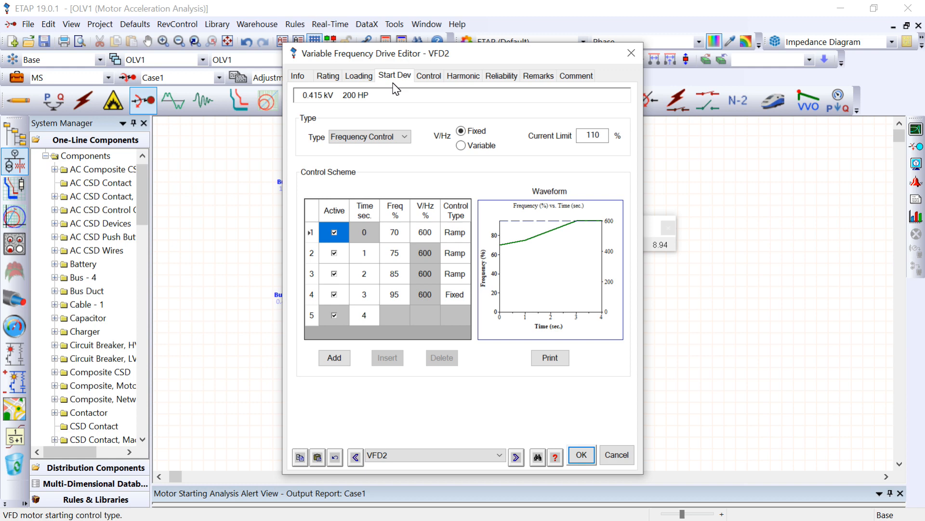
pyautogui.click(418, 255)
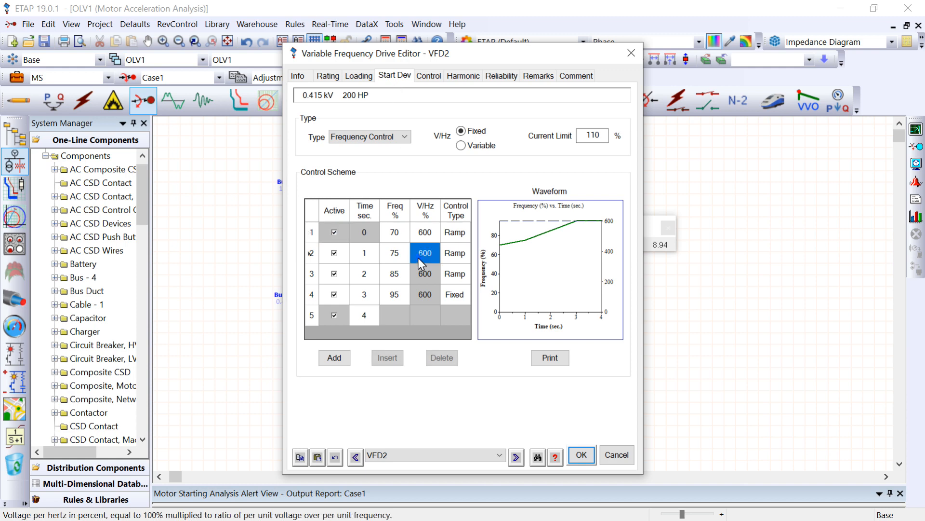
pyautogui.click(430, 231)
pyautogui.moveTo(432, 234); pyautogui.dragTo(416, 236)
pyautogui.click(579, 458)
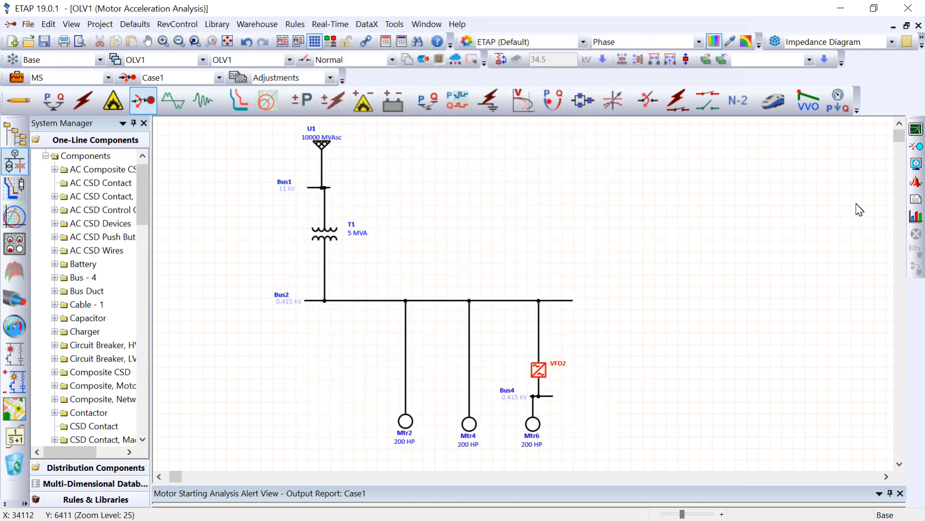
# - Open a new Plot Manager for the motor starting study in place of the one already open
pyautogui.click(916, 217)
pyautogui.click(484, 304)
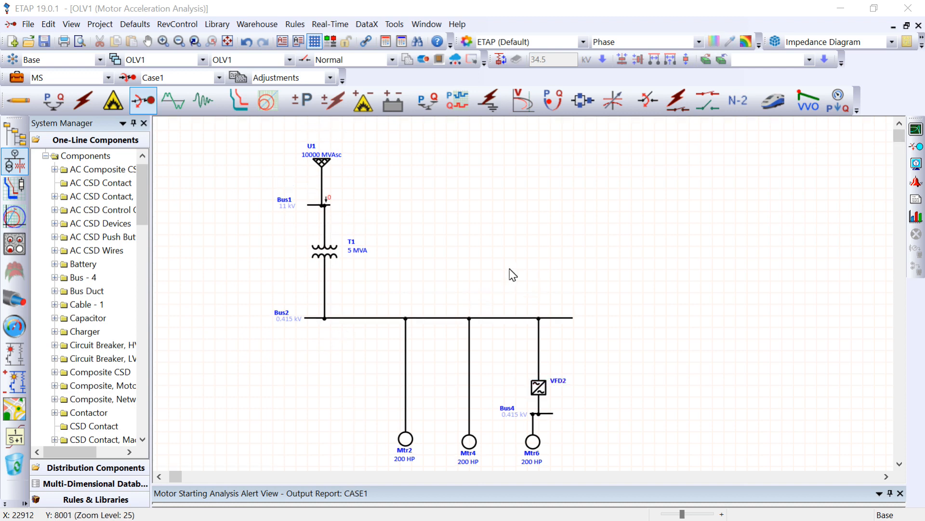
# - Reopen VFD2's starting device settings and examine the first stage's 0% frequency entry
pyautogui.click(543, 395)
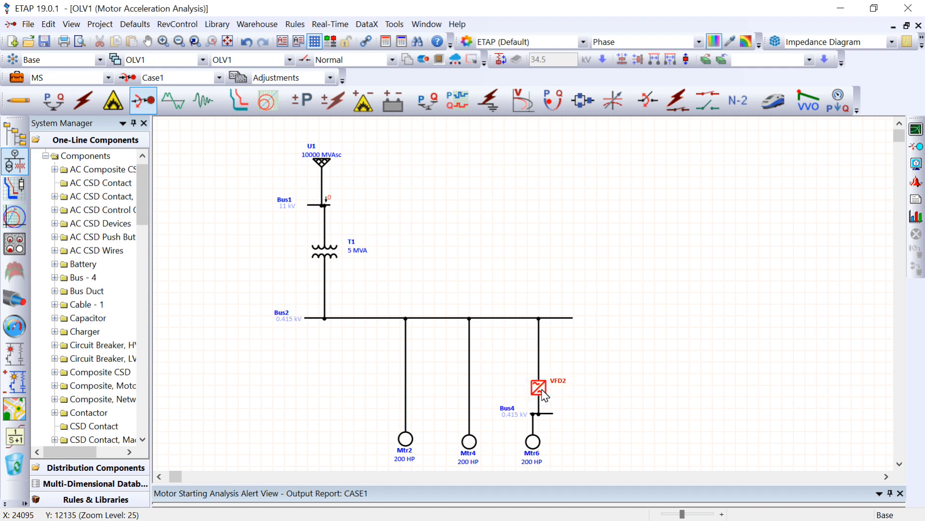
pyautogui.doubleClick(544, 395)
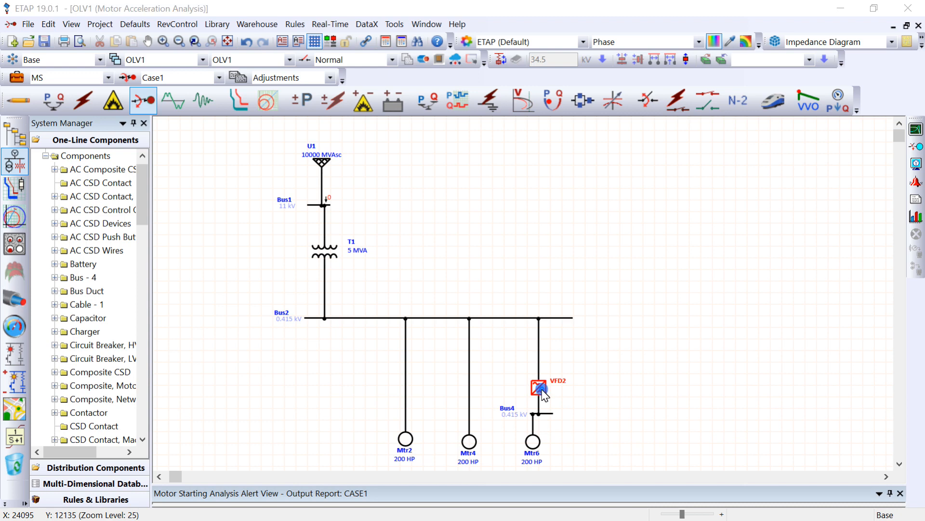
pyautogui.moveTo(400, 60); pyautogui.dragTo(500, 67)
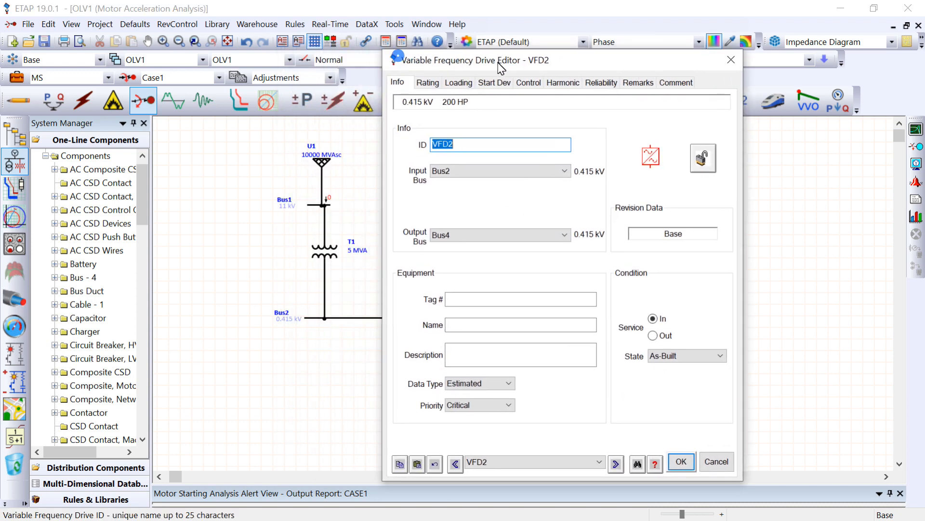
pyautogui.click(492, 82)
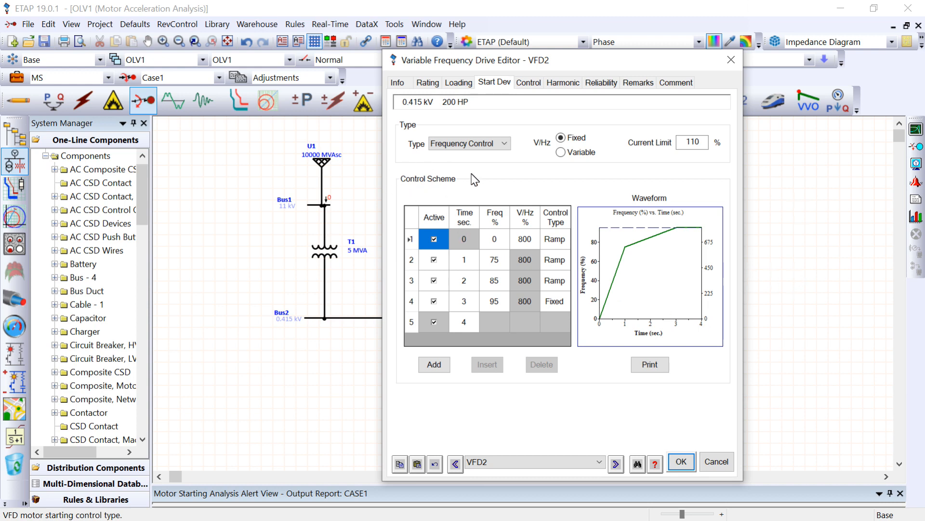
pyautogui.click(496, 244)
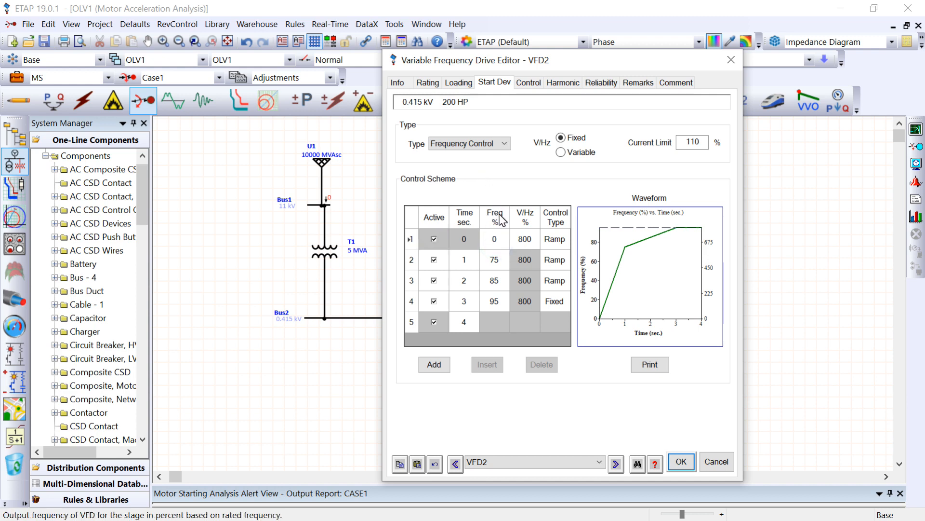
pyautogui.press('BackSpace')
pyautogui.click(492, 238)
pyautogui.doubleClick(505, 237)
# - Check the control types of VFD2's intermediate stages, keep Ramp for the 2-second stage, and accept the editor
pyautogui.click(557, 265)
pyautogui.click(557, 278)
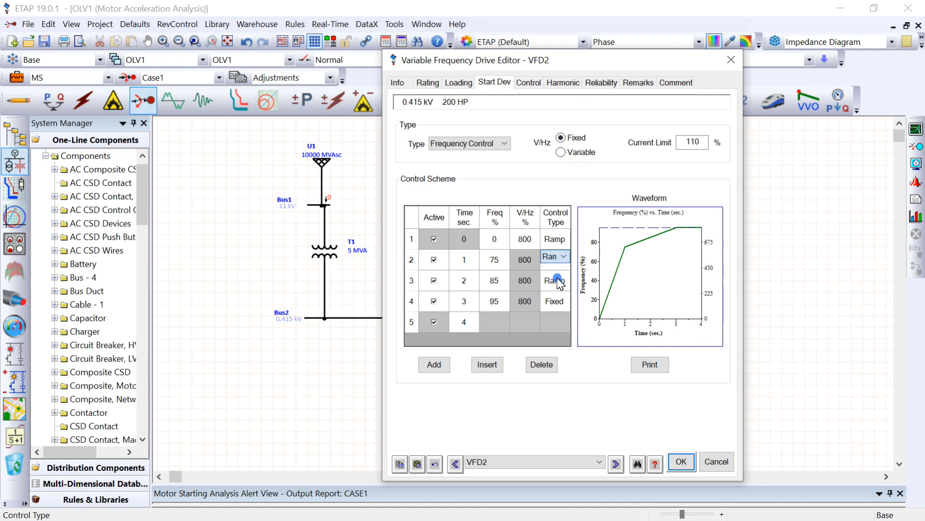
pyautogui.click(564, 278)
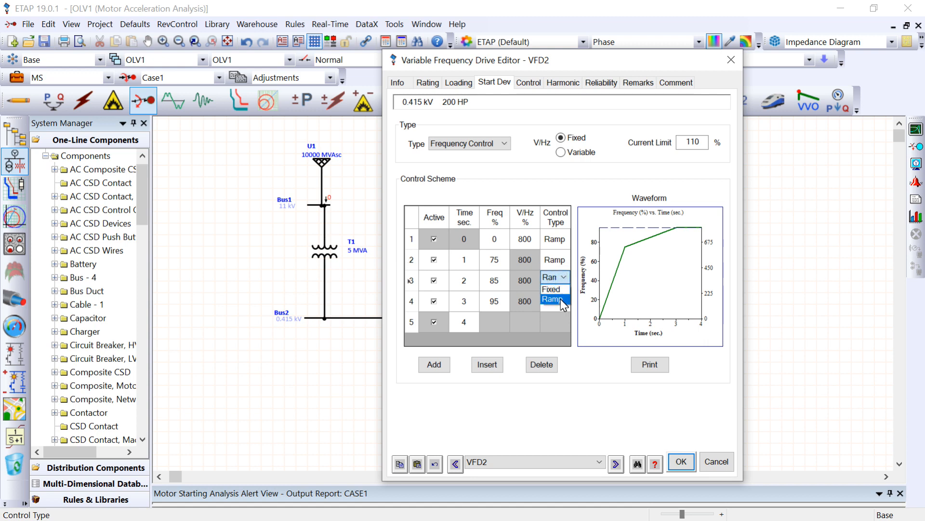
pyautogui.click(559, 299)
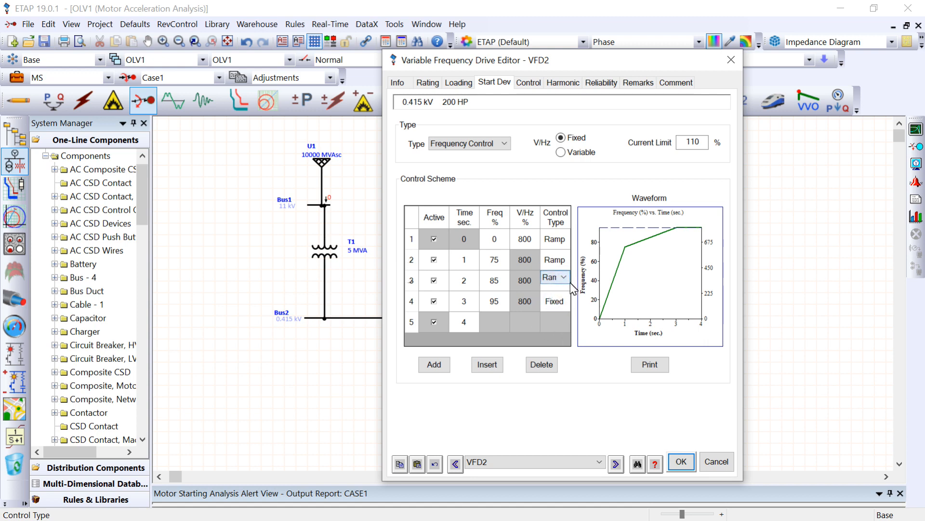
pyautogui.click(593, 354)
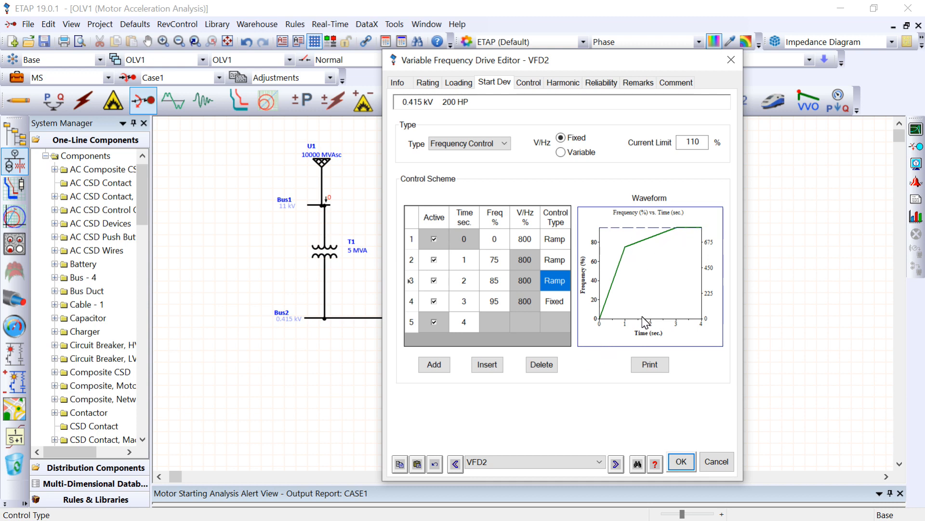
pyautogui.click(690, 460)
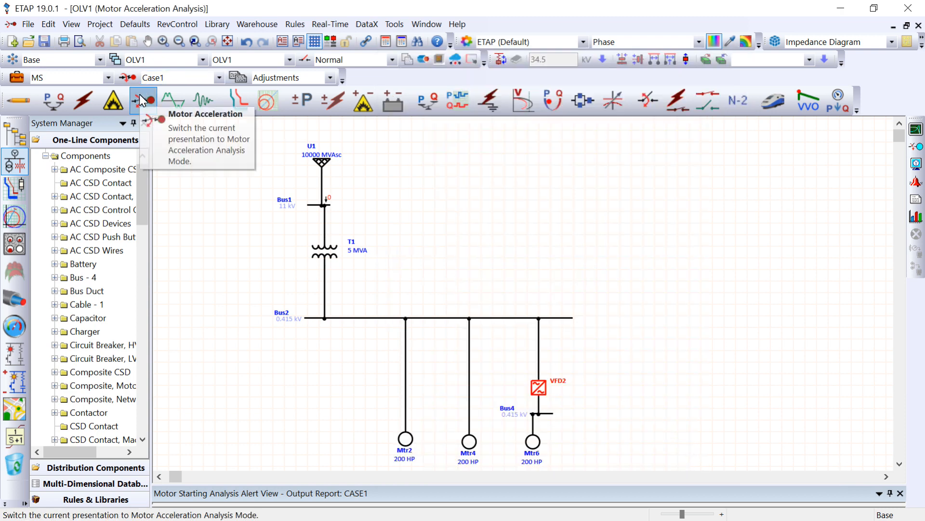
# - Run the dynamic motor starting study again and move the time slider window clear of VFD2's feeder
pyautogui.click(921, 135)
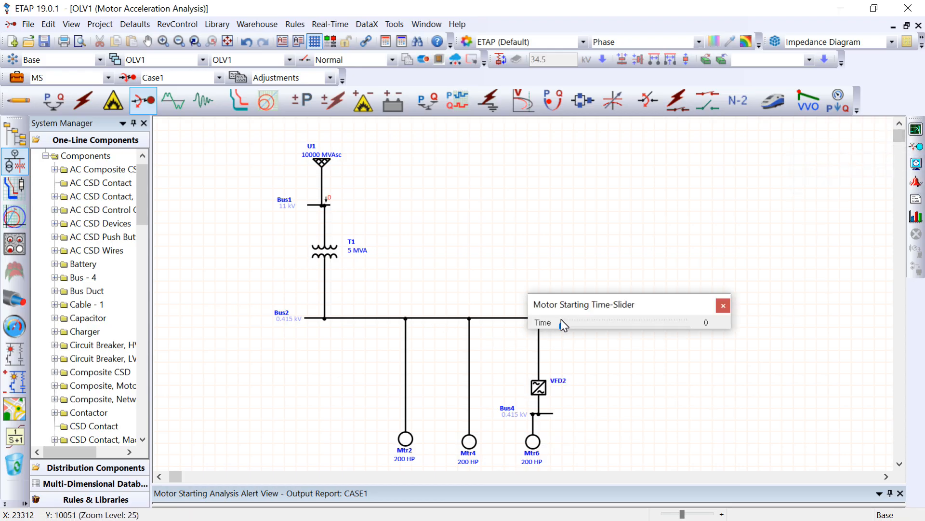
pyautogui.moveTo(568, 310); pyautogui.dragTo(535, 243)
# - Step the motor starting time through 1.04, 5.96 and 8.24 seconds to examine the feeder currents of all three motors
pyautogui.click(522, 241)
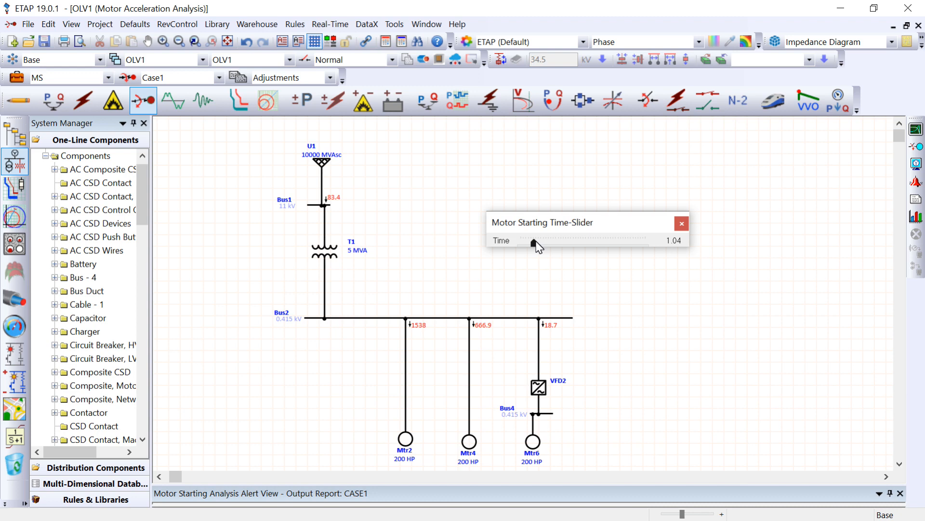
pyautogui.moveTo(545, 241); pyautogui.dragTo(555, 241)
pyautogui.moveTo(554, 242); pyautogui.dragTo(568, 243)
pyautogui.moveTo(576, 243); pyautogui.dragTo(580, 244)
pyautogui.click(598, 243)
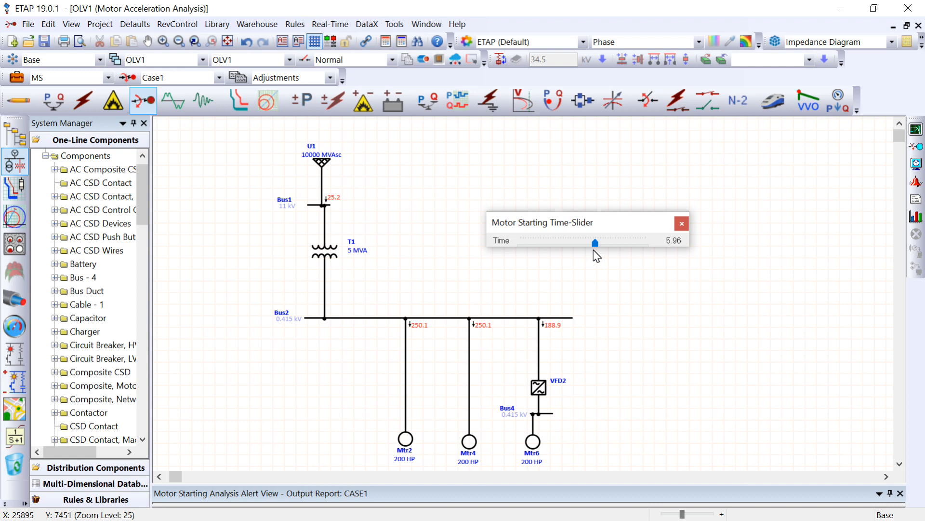
pyautogui.moveTo(600, 242); pyautogui.dragTo(624, 242)
pyautogui.click(605, 242)
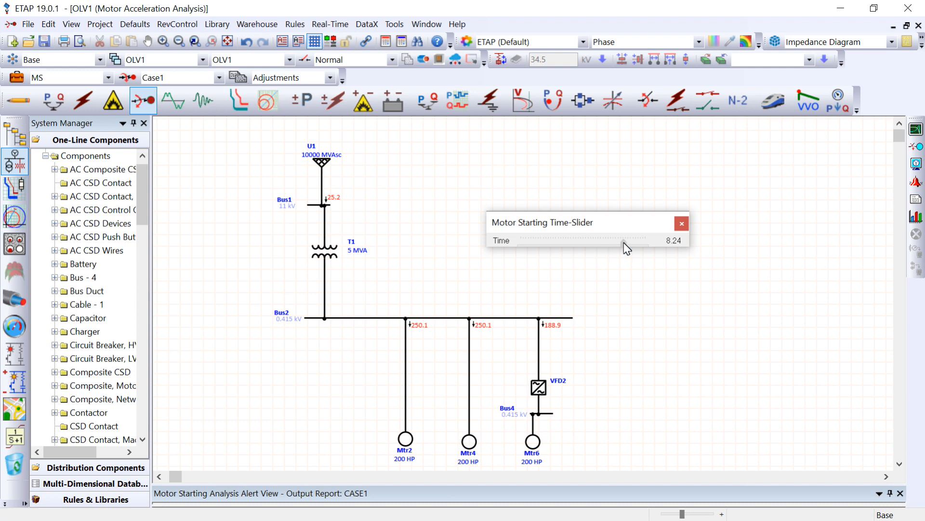
# - Reopen ETAP Plot Manager for the motor starting study, restore the four plots from the last session, and maximize it
pyautogui.click(916, 219)
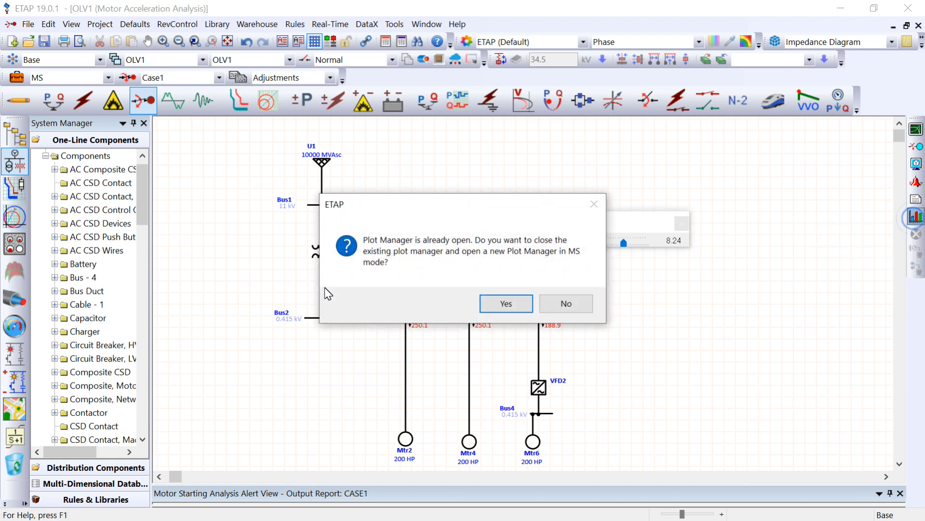
pyautogui.click(506, 301)
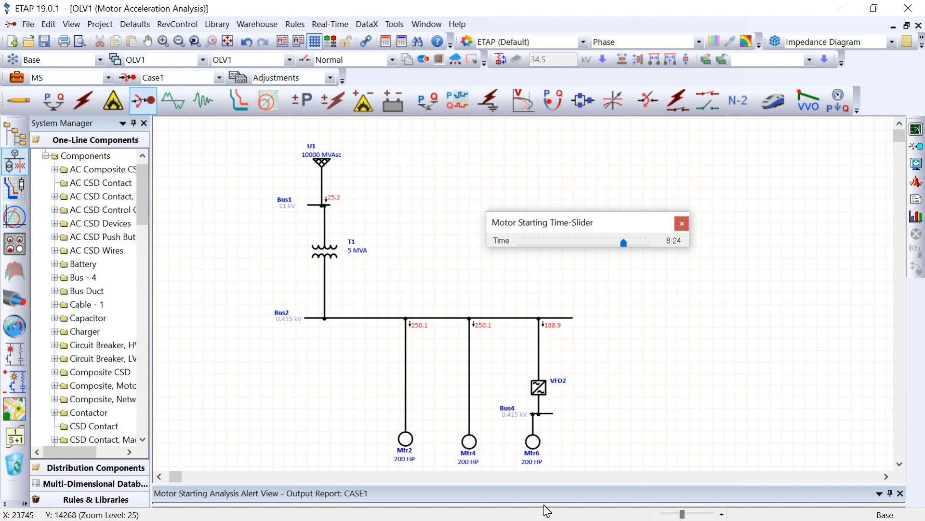
pyautogui.click(909, 222)
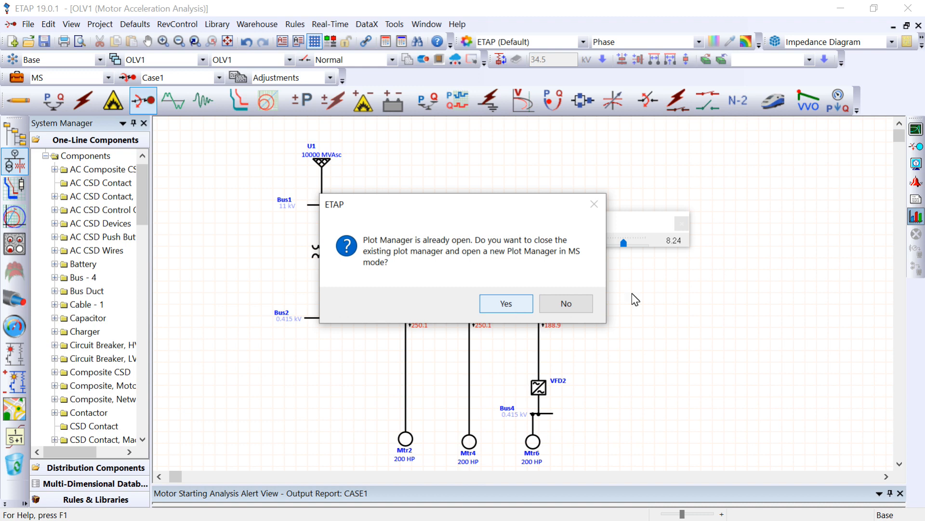
pyautogui.click(583, 297)
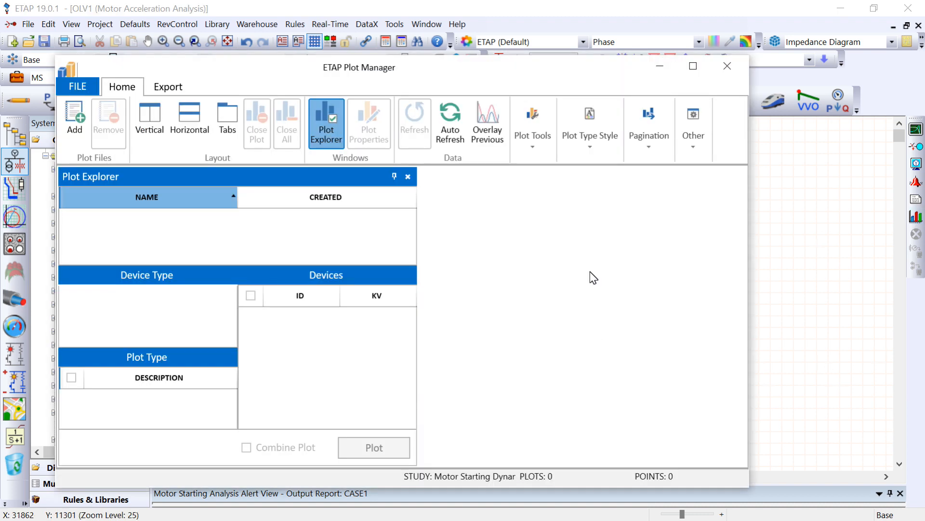
pyautogui.click(696, 71)
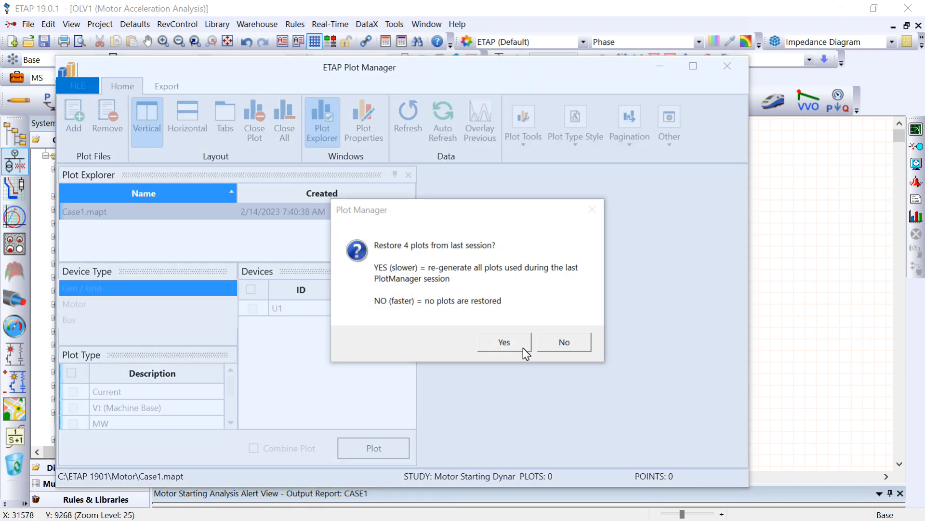
pyautogui.click(524, 348)
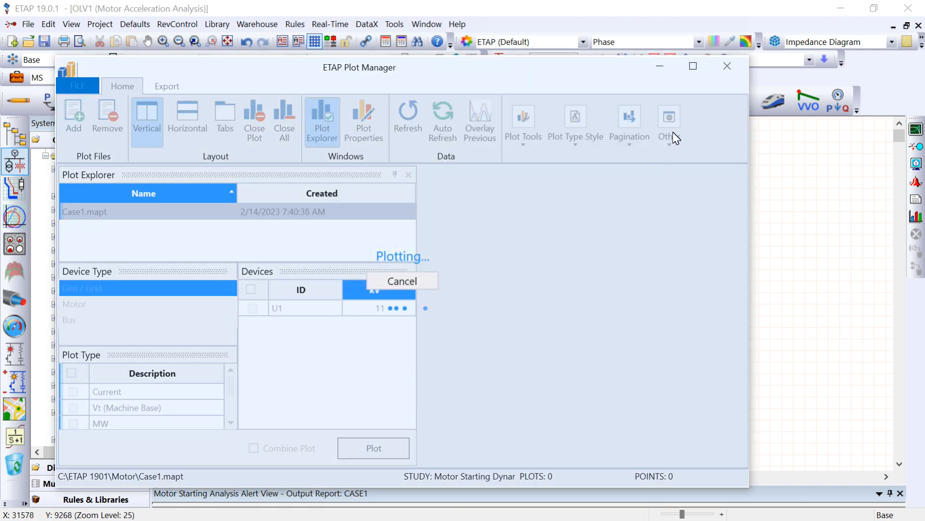
pyautogui.click(694, 66)
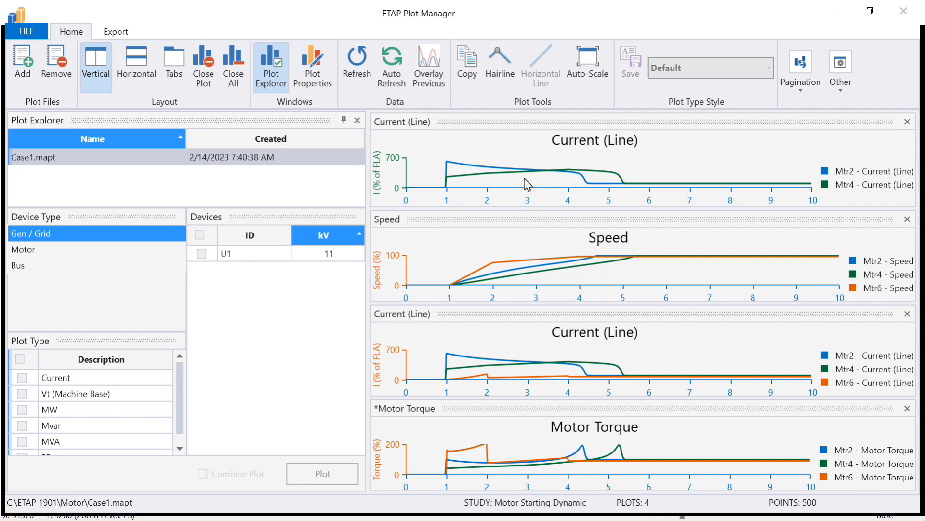
# - Examine the current plot that compares only Mtr2 and Mtr4, then close that plot
pyautogui.scroll(2, 528, 185)
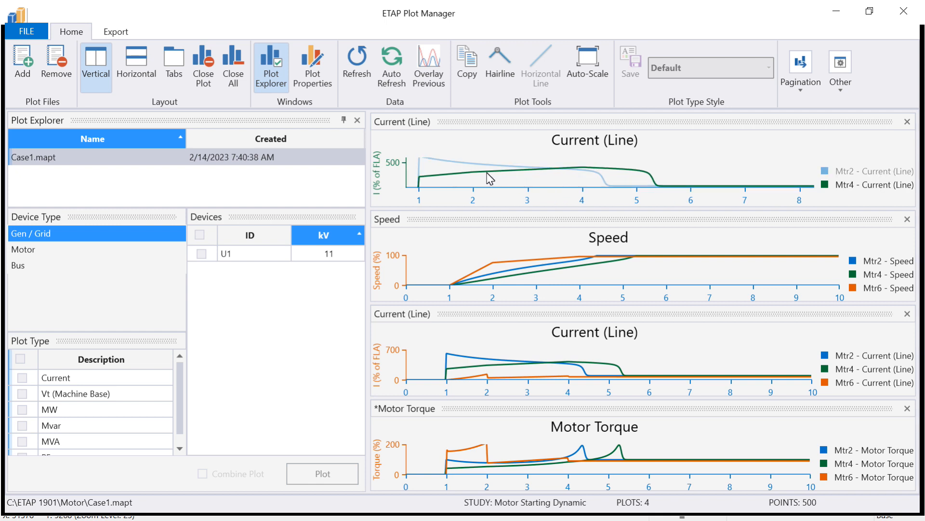
pyautogui.scroll(-1, 464, 173)
pyautogui.scroll(-2, 463, 173)
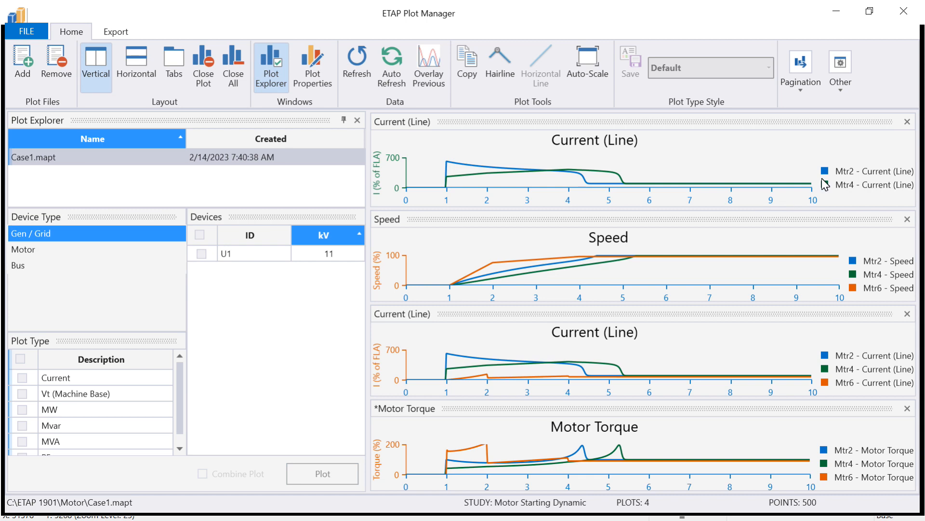
pyautogui.click(907, 121)
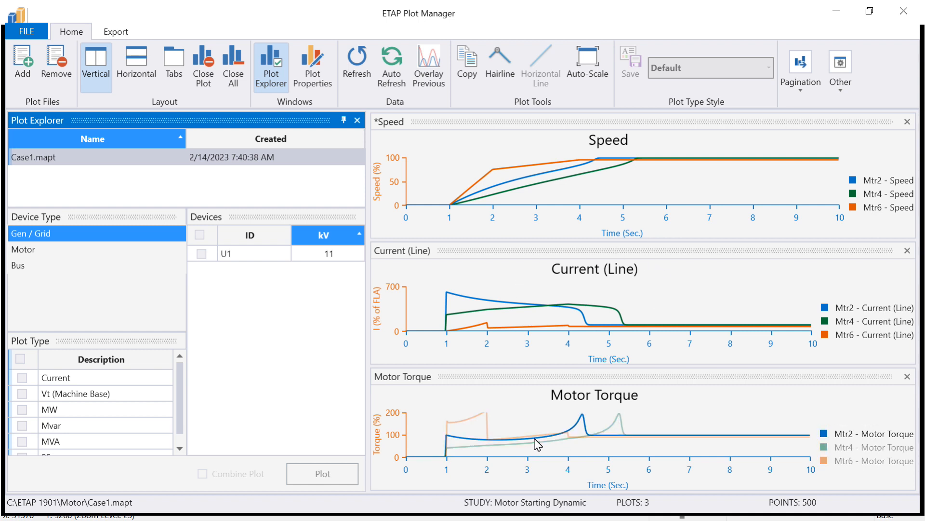
# - Examine the motor torque and line current curves of Mtr2, Mtr4 and Mtr6 up close
pyautogui.scroll(1, 489, 425)
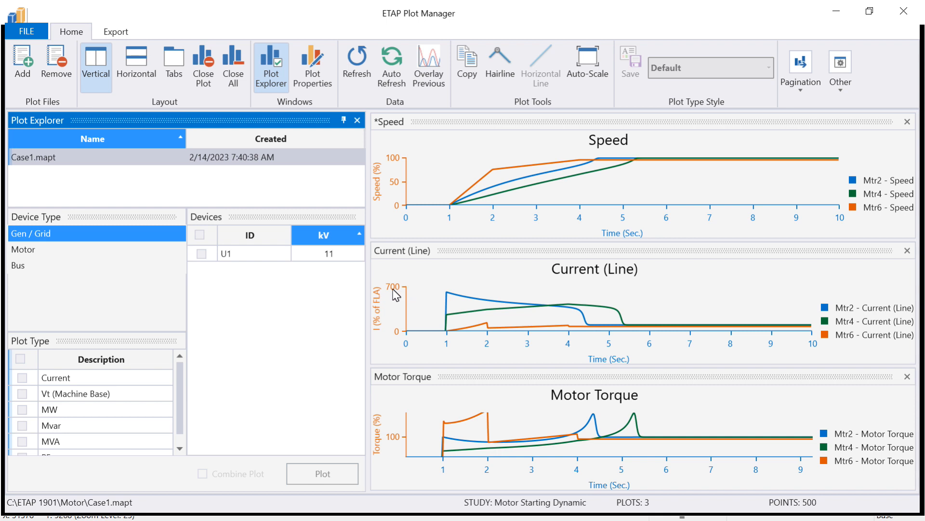
pyautogui.scroll(3, 446, 298)
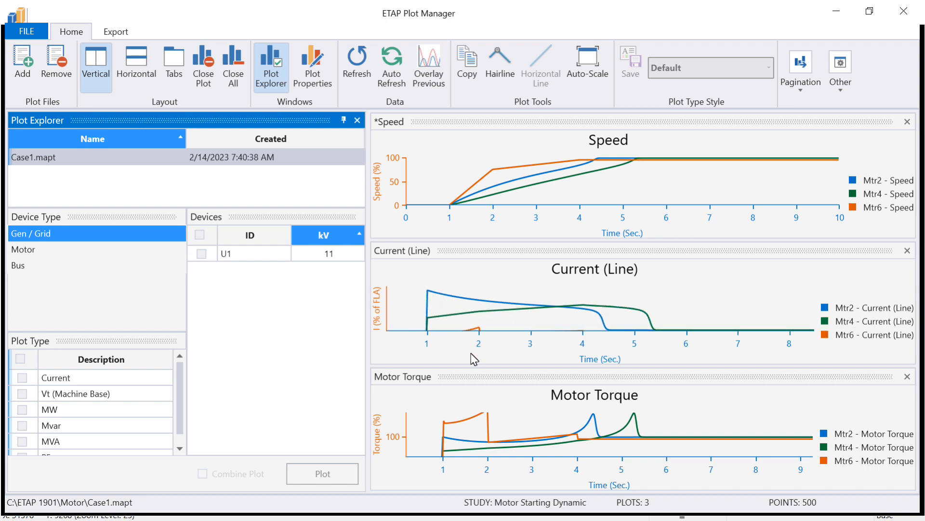
pyautogui.scroll(-3, 496, 336)
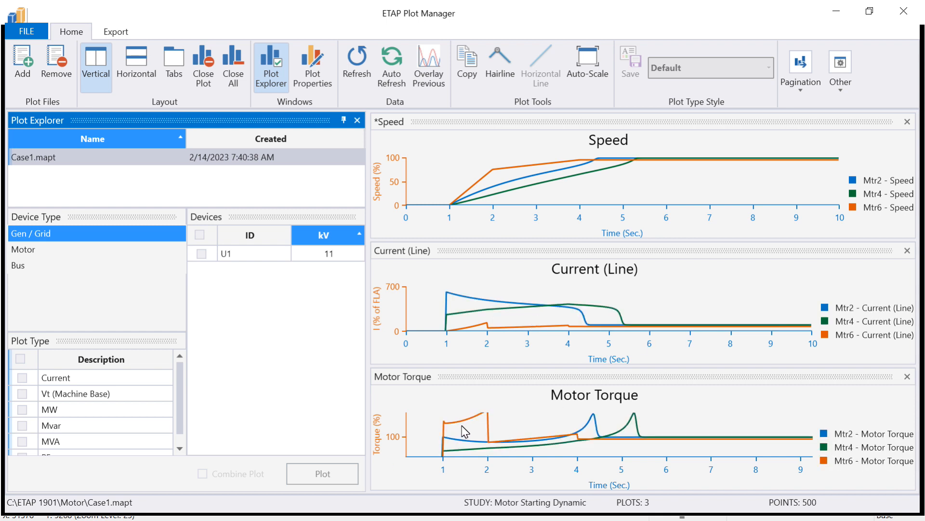
pyautogui.scroll(-1, 467, 428)
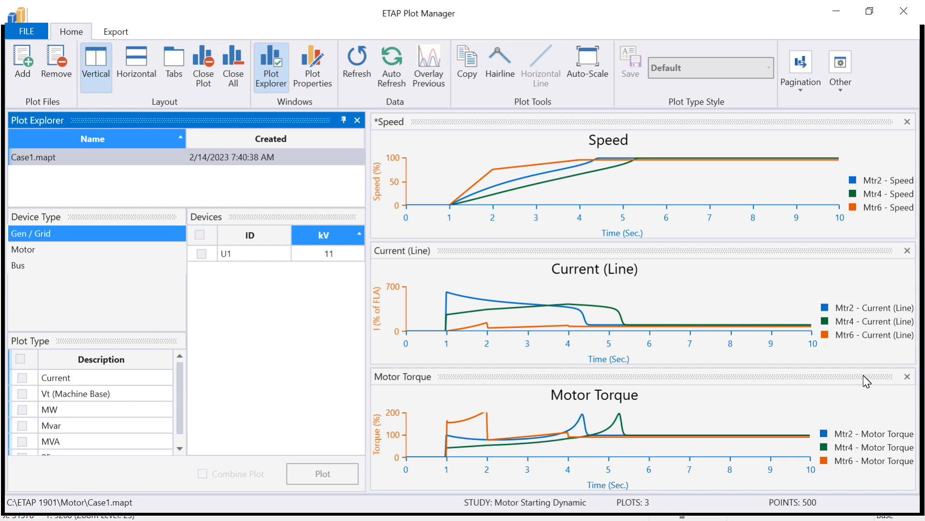
# - Close the Motor Torque plot, compare the remaining speed and line current curves, and close Plot Manager
pyautogui.click(908, 377)
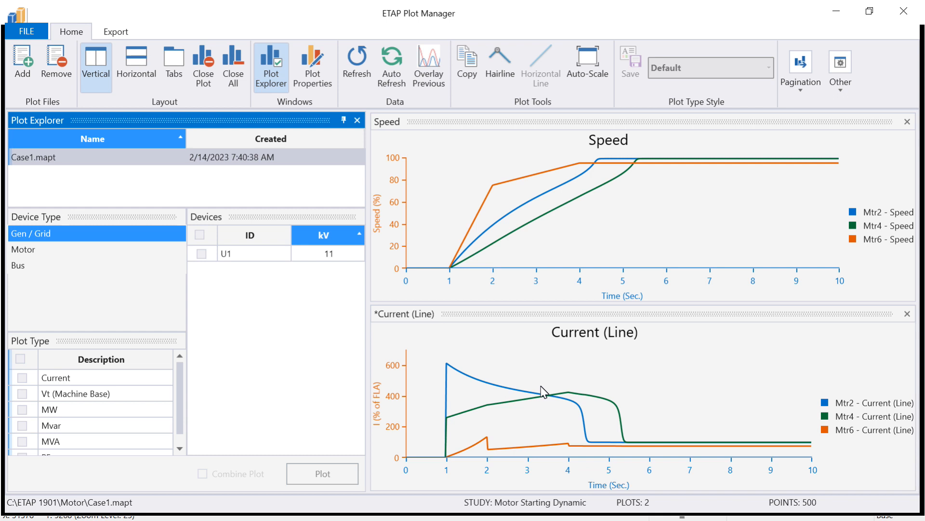
pyautogui.click(570, 393)
pyautogui.click(898, 14)
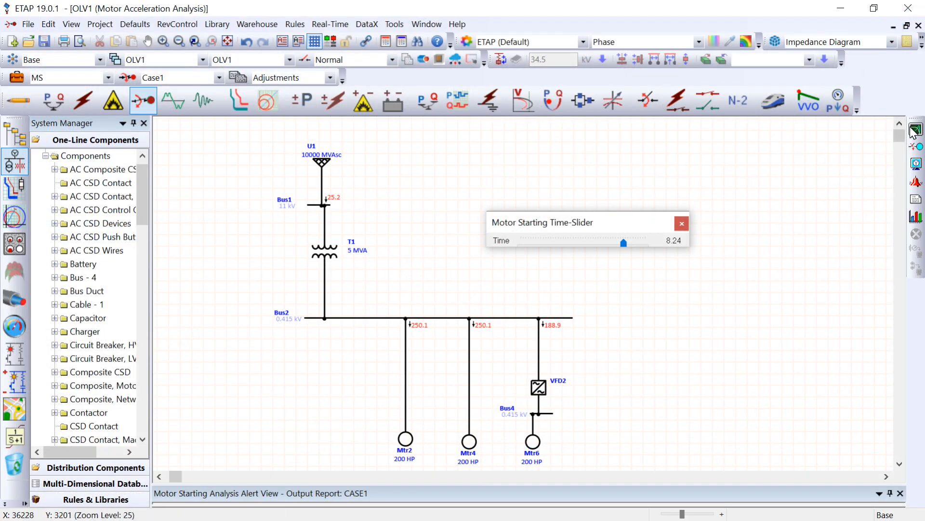